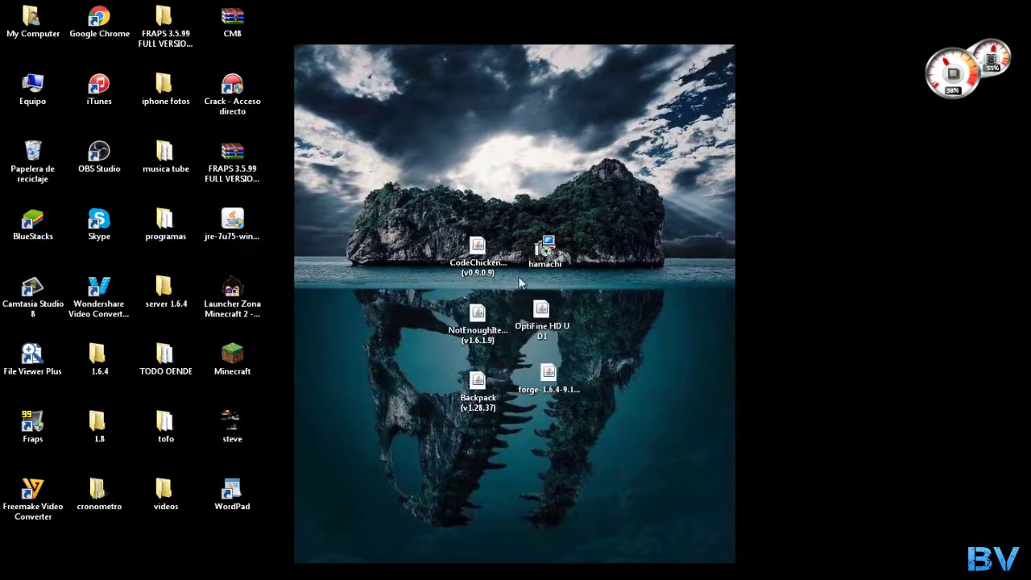
Place the forge-1.6.4-9.11.1.965 installer at the desktop's top-right edge with hamachi just below it
{"action": "left_click_drag", "start_coordinate": [548, 383], "coordinate": [487, 175]}
{"action": "left_click", "coordinate": [541, 248]}
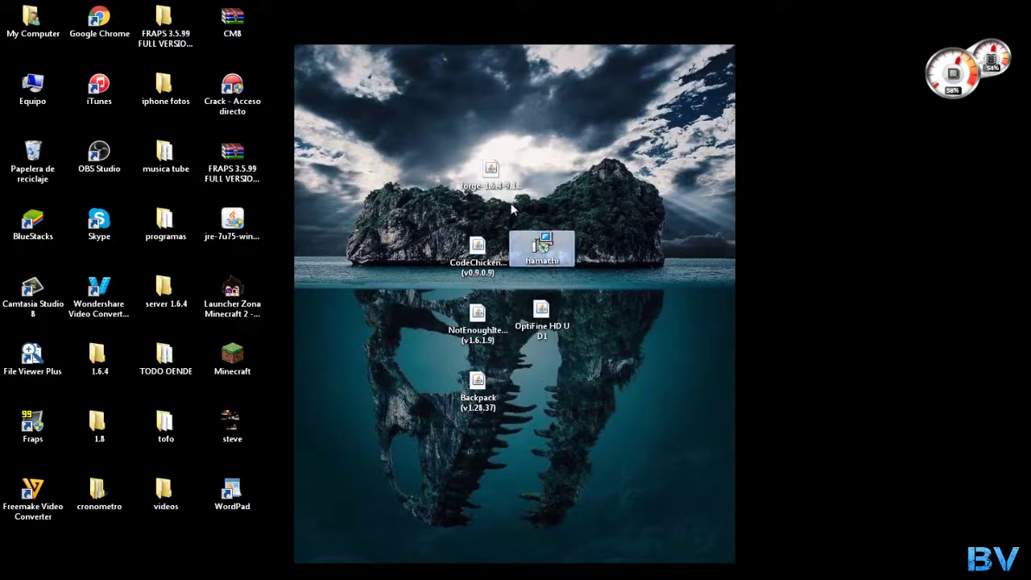
{"action": "left_click_drag", "start_coordinate": [533, 246], "coordinate": [493, 467]}
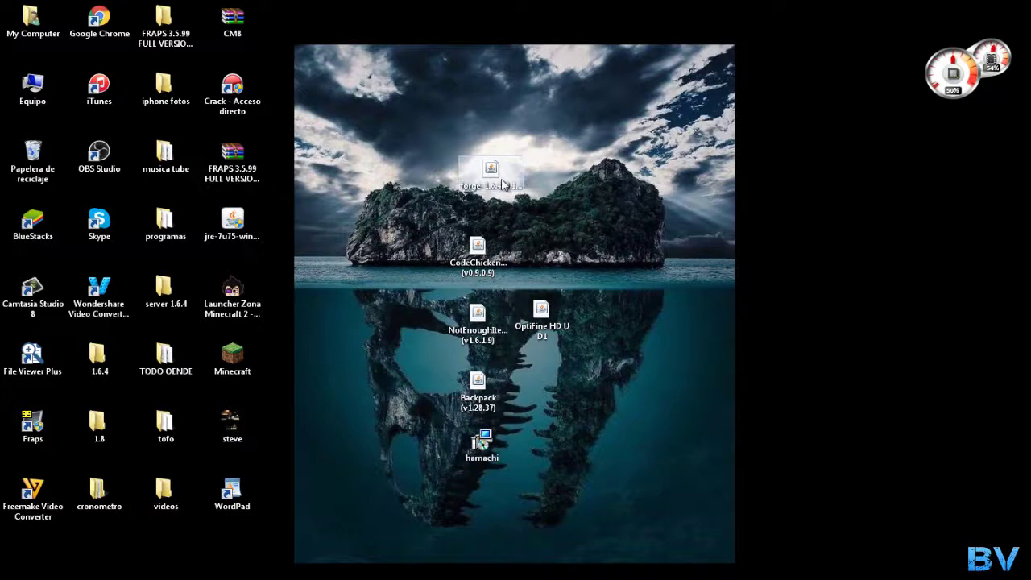
{"action": "left_click_drag", "start_coordinate": [503, 184], "coordinate": [728, 136]}
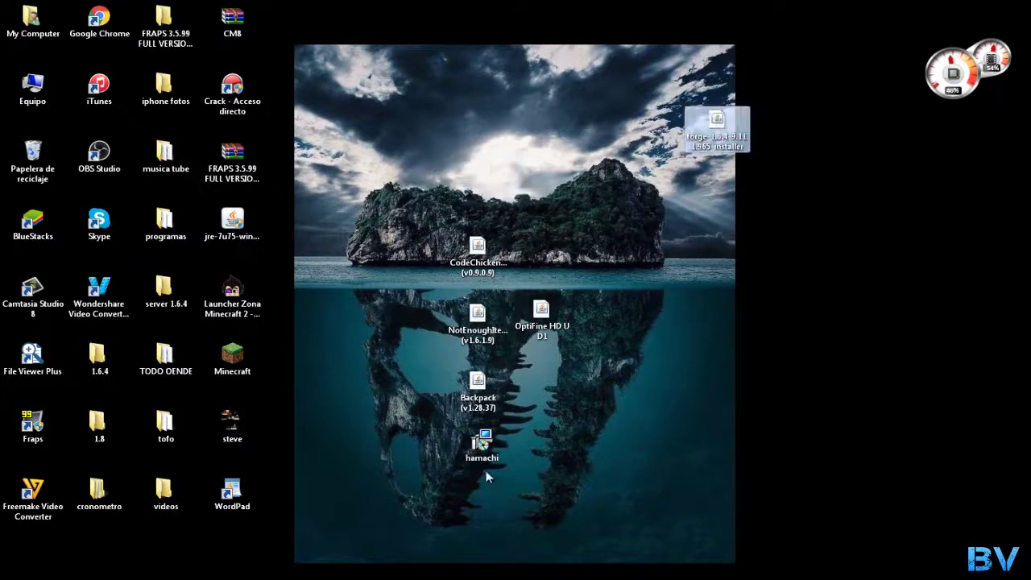
{"action": "left_click_drag", "start_coordinate": [481, 443], "coordinate": [715, 177]}
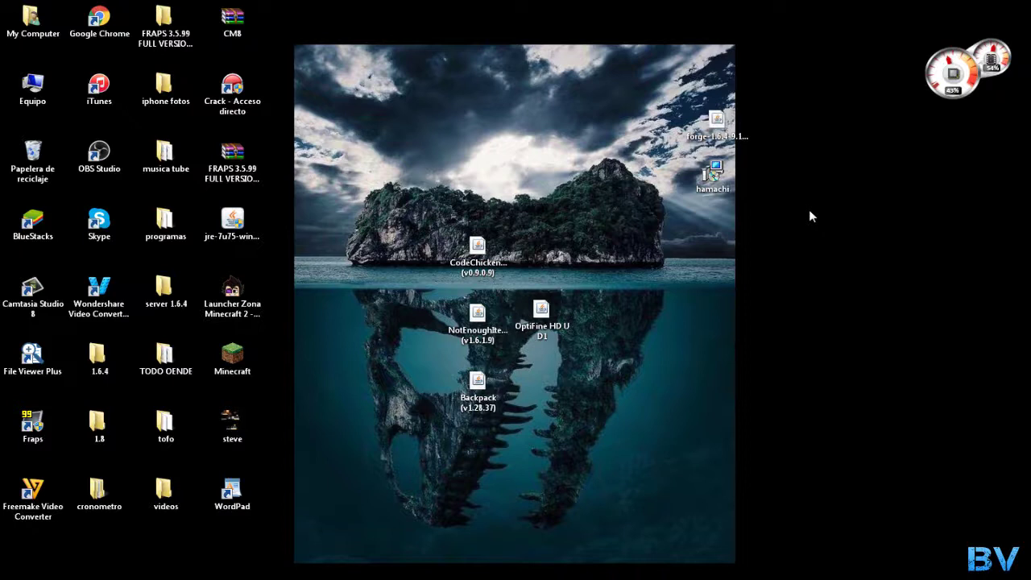
Create a new desktop folder named 'servidot 1.6.4'
{"action": "right_click", "coordinate": [712, 258]}
{"action": "mouse_move", "coordinate": [766, 414]}
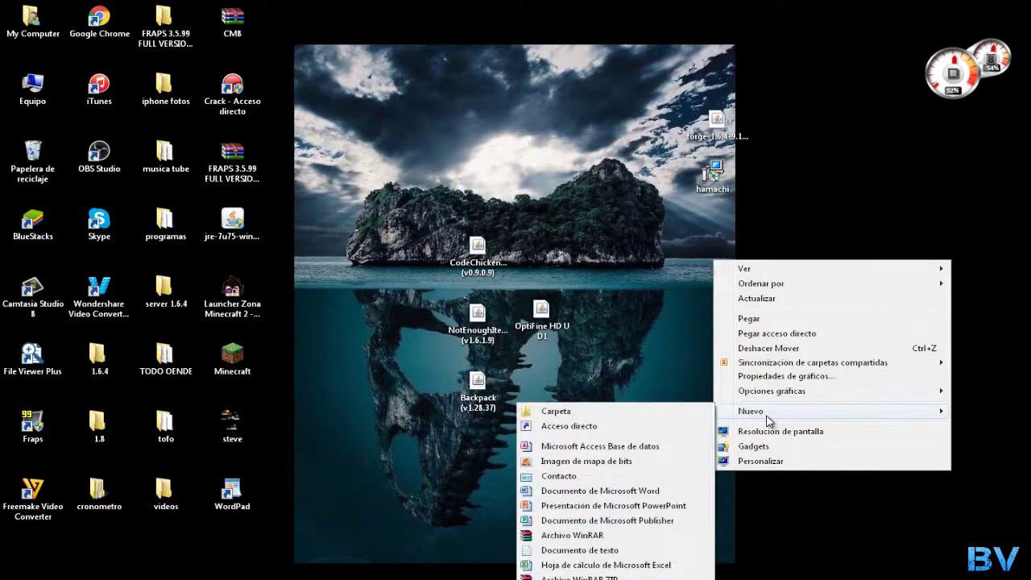
{"action": "left_click", "coordinate": [617, 412]}
{"action": "key", "text": "BackSpace"}
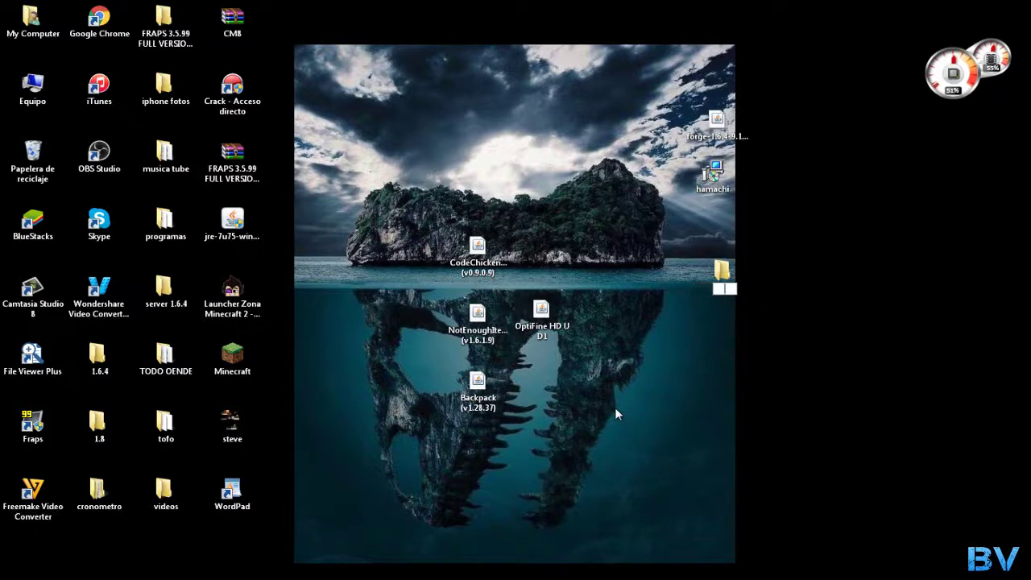
{"action": "type", "text": "servidot 1.6.4"}
{"action": "key", "text": "Return"}
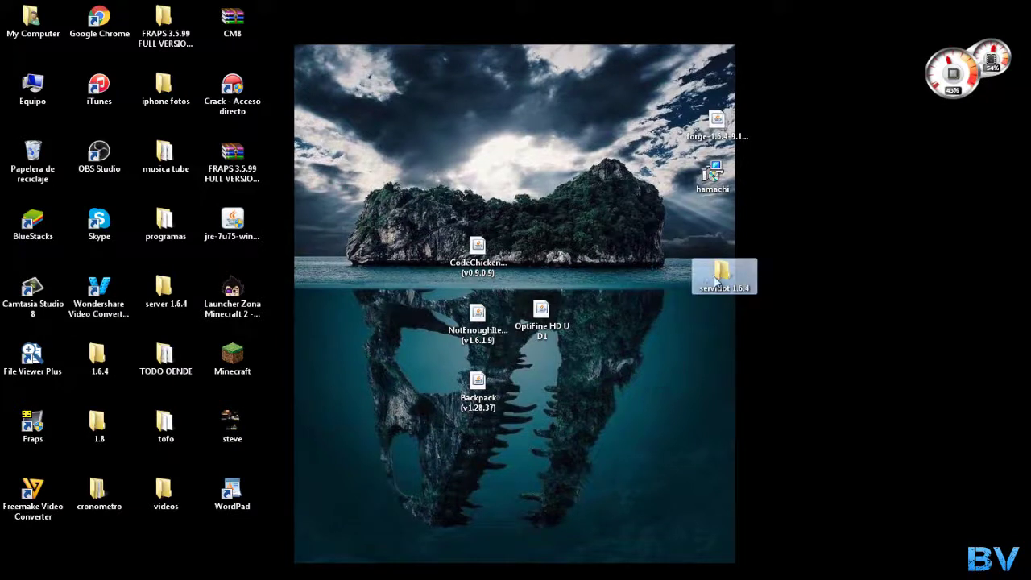
Put the servidot 1.6.4 folder on the right edge with the forge installer below it
{"action": "left_click_drag", "start_coordinate": [722, 276], "coordinate": [578, 135]}
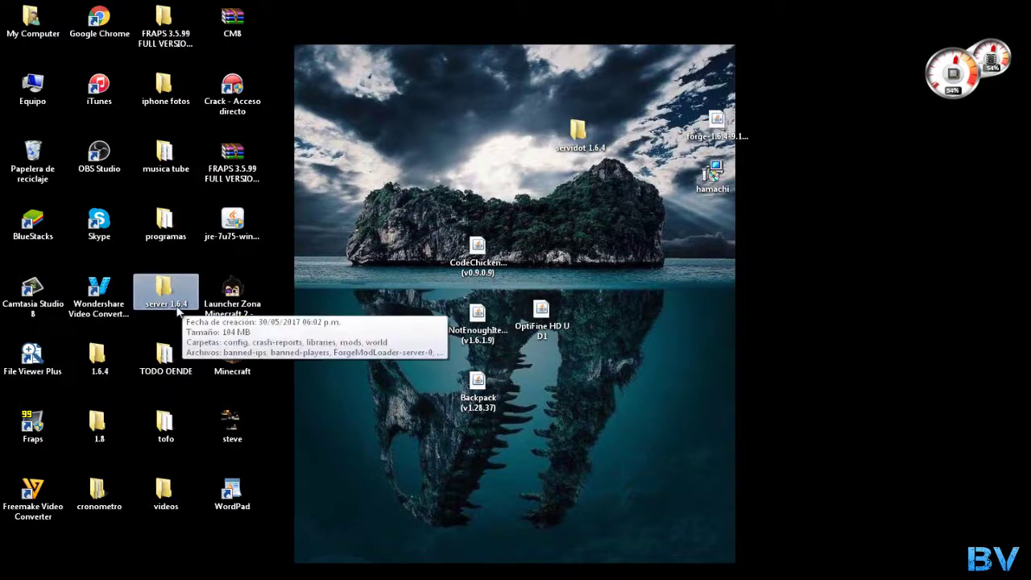
{"action": "left_click_drag", "start_coordinate": [578, 135], "coordinate": [733, 304]}
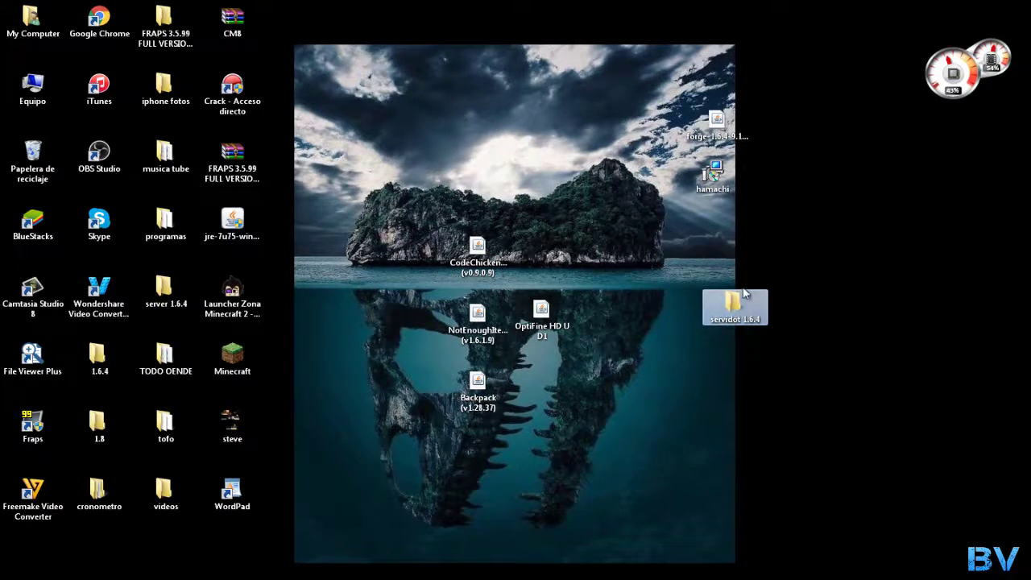
{"action": "left_click_drag", "start_coordinate": [716, 121], "coordinate": [720, 370]}
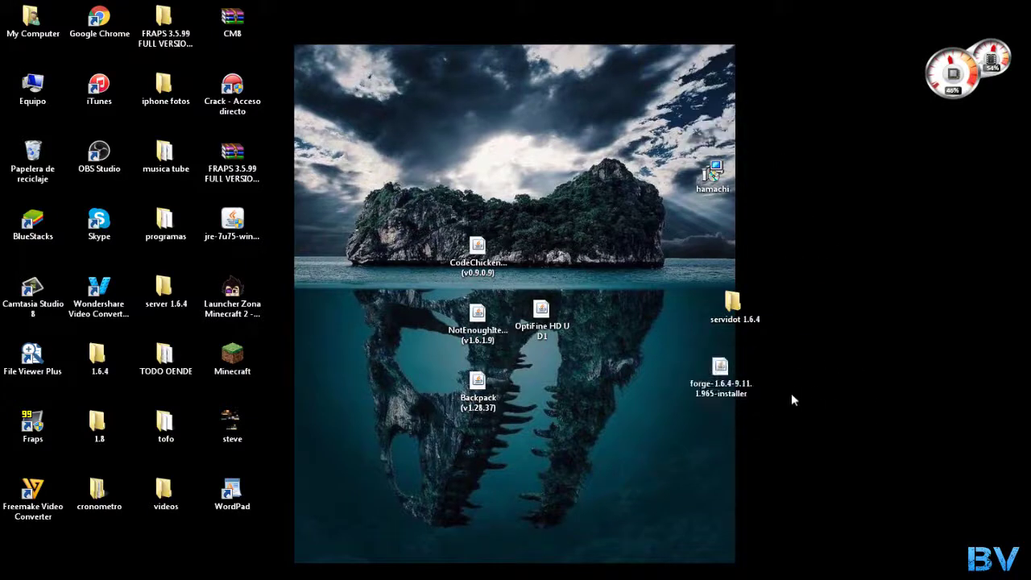
Launch the forge installer, choose Install server, and set the directory to Desktop\servidot 1.6.4
{"action": "double_click", "coordinate": [721, 392]}
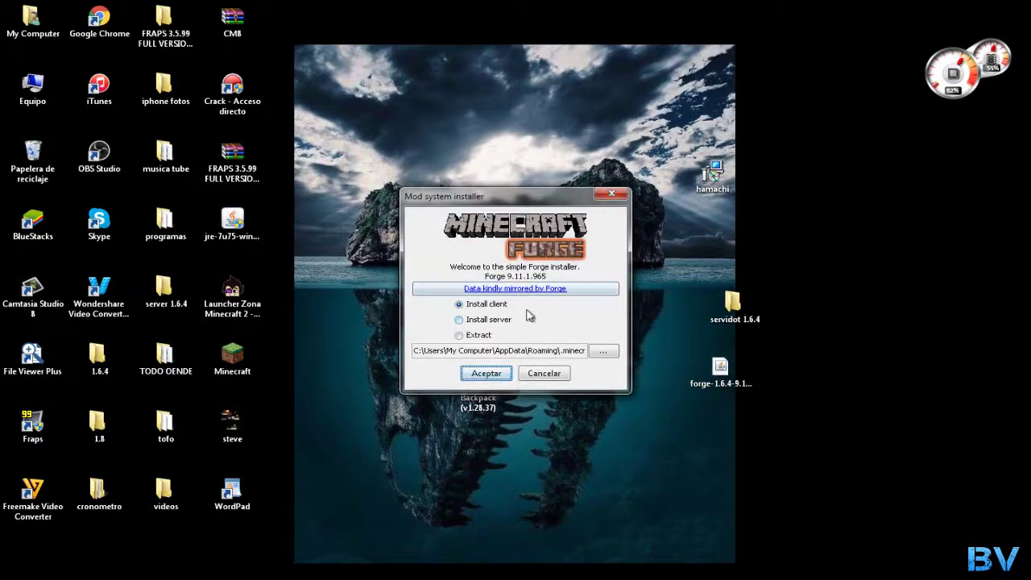
{"action": "left_click", "coordinate": [487, 322]}
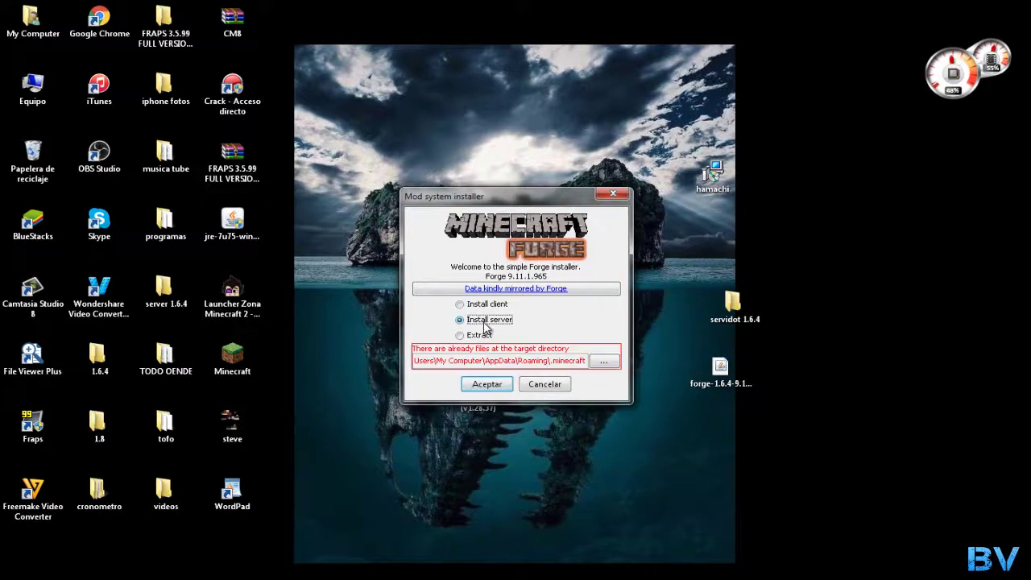
{"action": "left_click", "coordinate": [600, 369]}
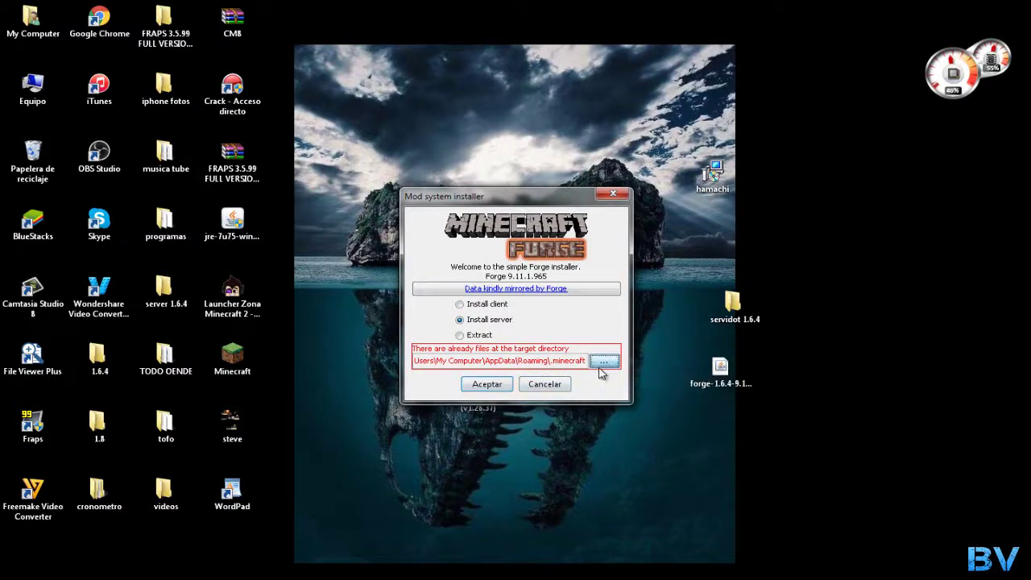
{"action": "left_click", "coordinate": [325, 264]}
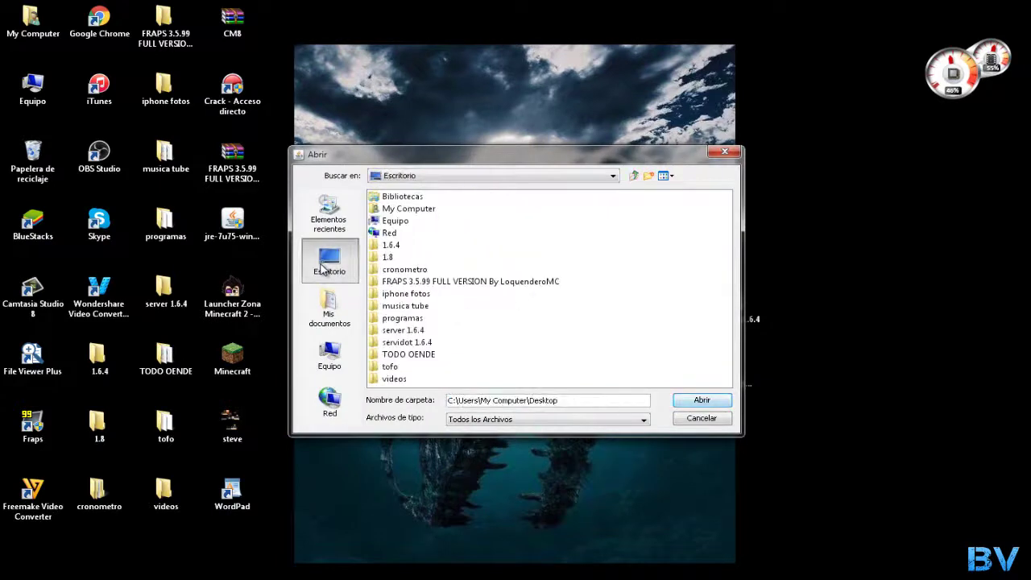
{"action": "left_click", "coordinate": [412, 344]}
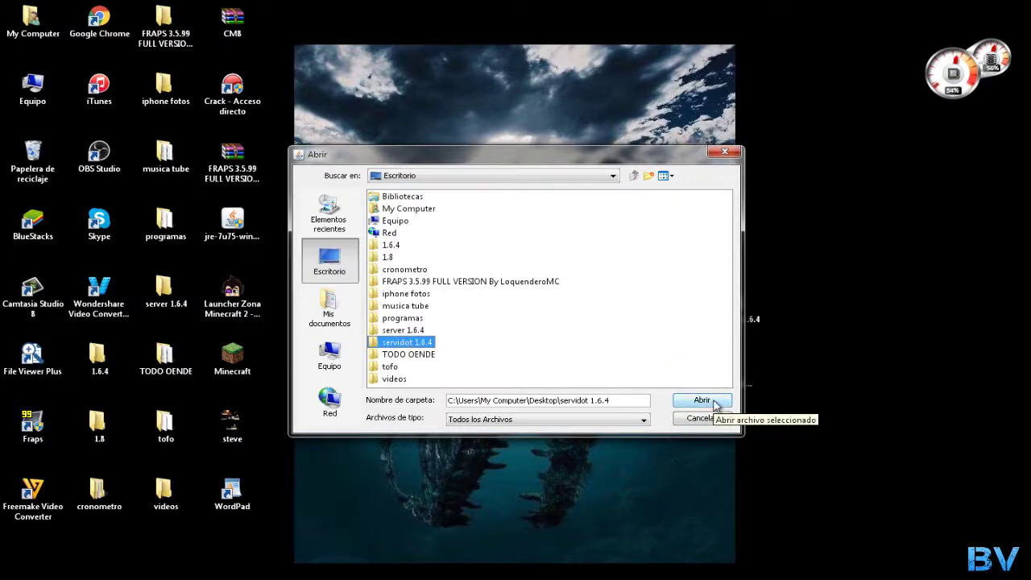
{"action": "left_click", "coordinate": [713, 404]}
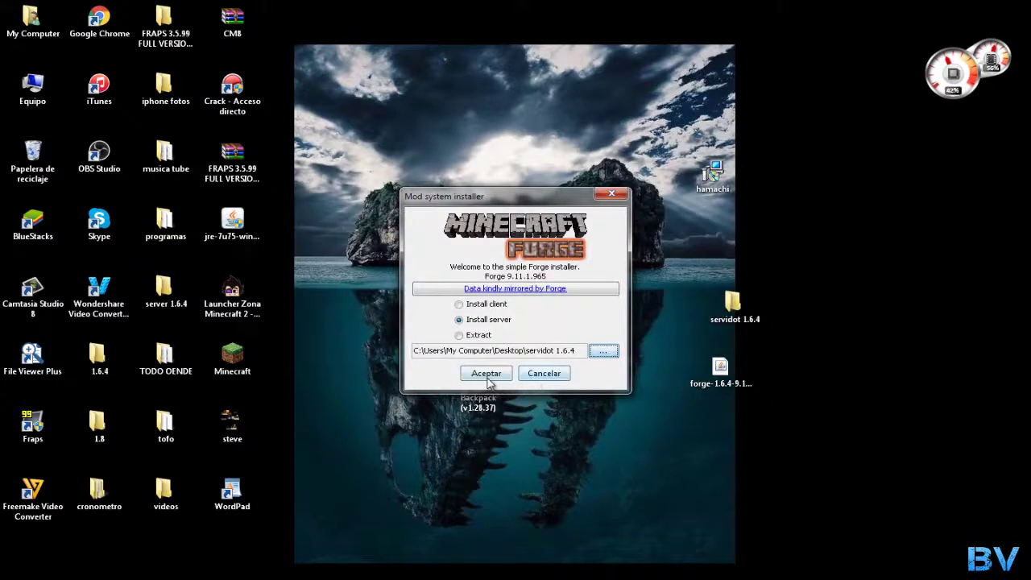
Run the server installation and dismiss the completion message
{"action": "left_click", "coordinate": [486, 379]}
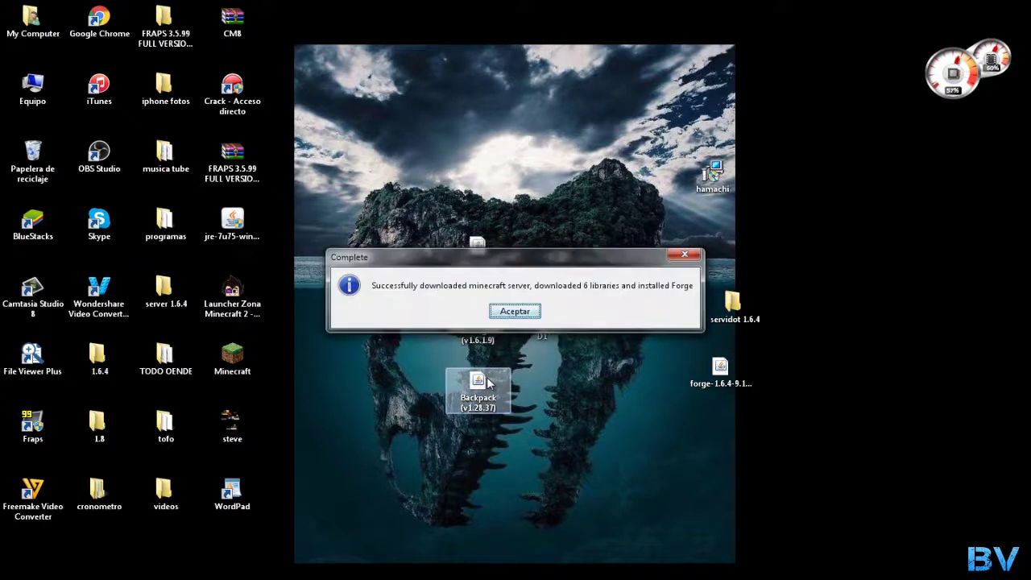
{"action": "left_click_drag", "start_coordinate": [496, 263], "coordinate": [523, 148]}
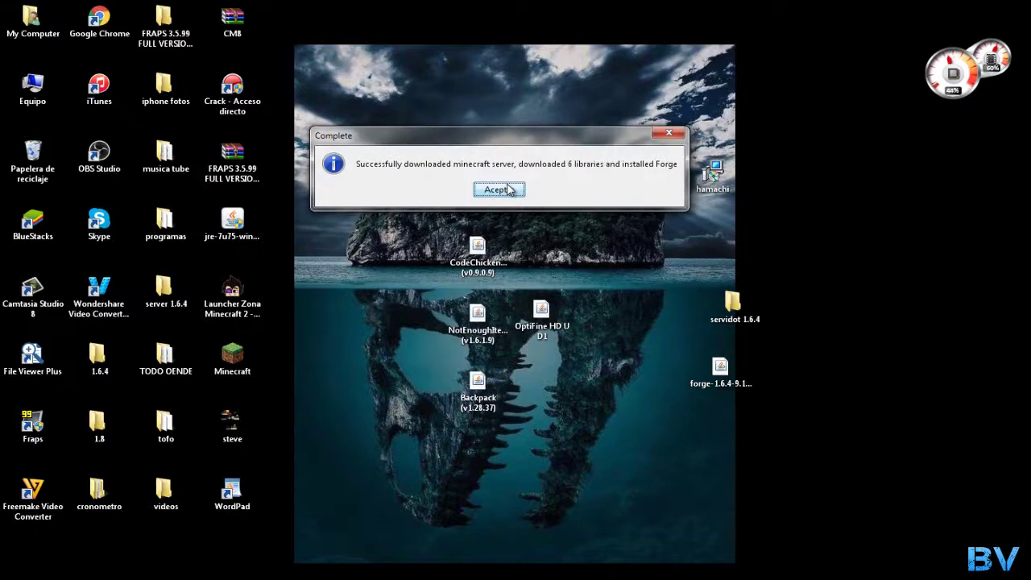
{"action": "left_click", "coordinate": [499, 189]}
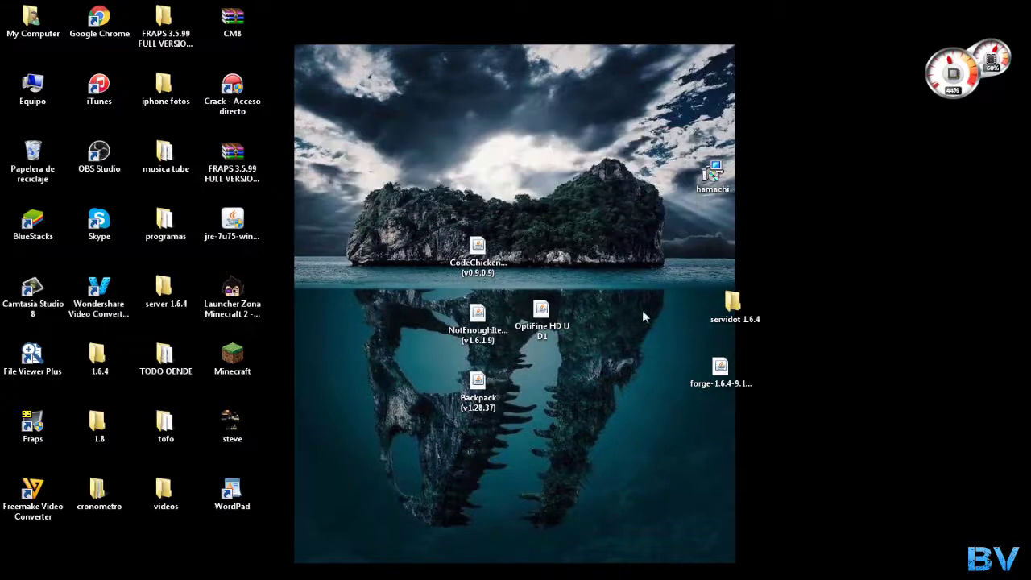
Open the servidot 1.6.4 folder and run the minecraftforge-universal server jar until it reports Done
{"action": "mouse_move", "coordinate": [729, 310]}
{"action": "left_mouse_down"}
{"action": "mouse_move", "coordinate": [713, 320]}
{"action": "mouse_move", "coordinate": [722, 326]}
{"action": "left_mouse_up"}
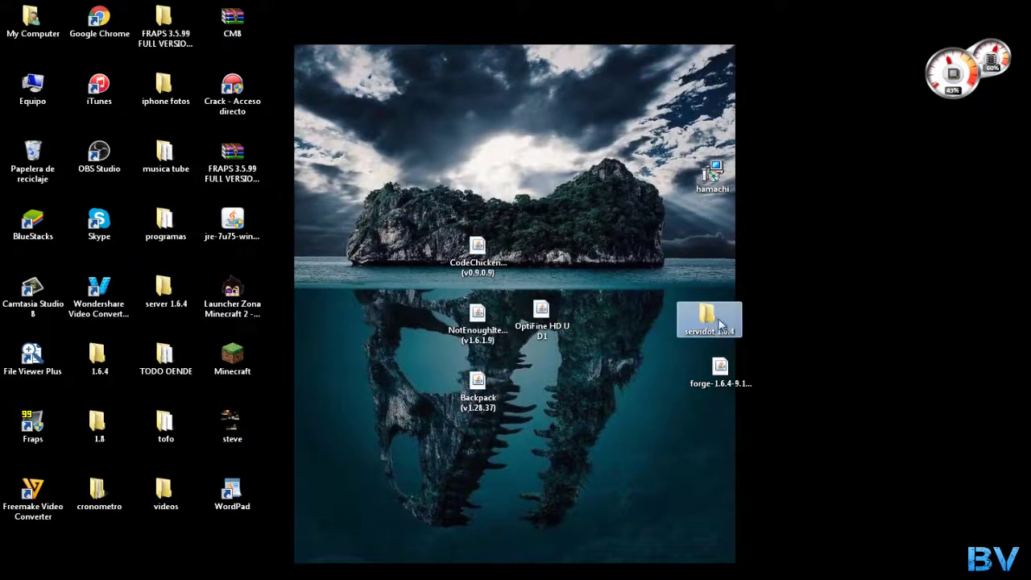
{"action": "double_click", "coordinate": [723, 318]}
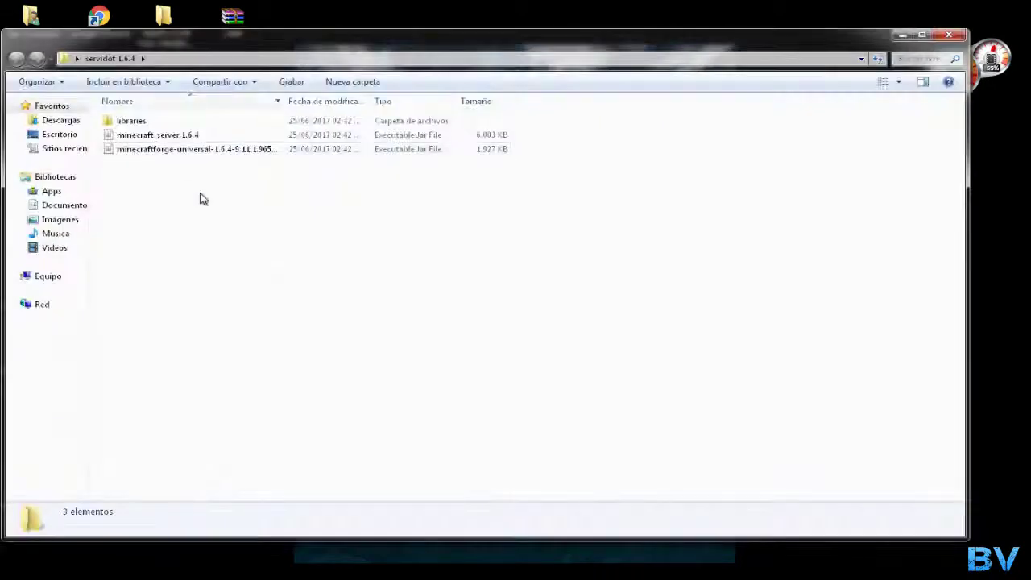
{"action": "left_click", "coordinate": [949, 35]}
{"action": "double_click", "coordinate": [742, 324]}
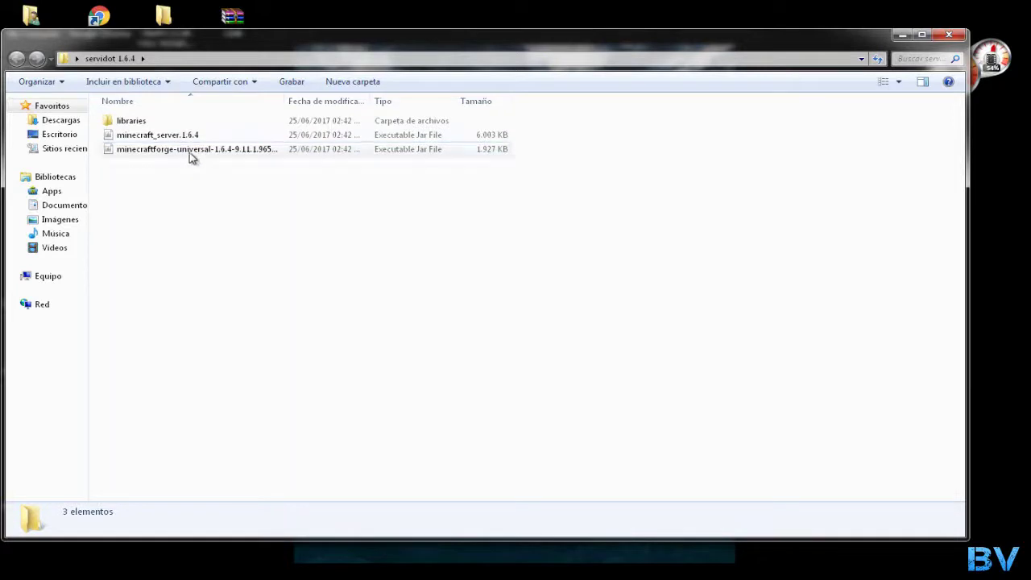
{"action": "left_click", "coordinate": [194, 156]}
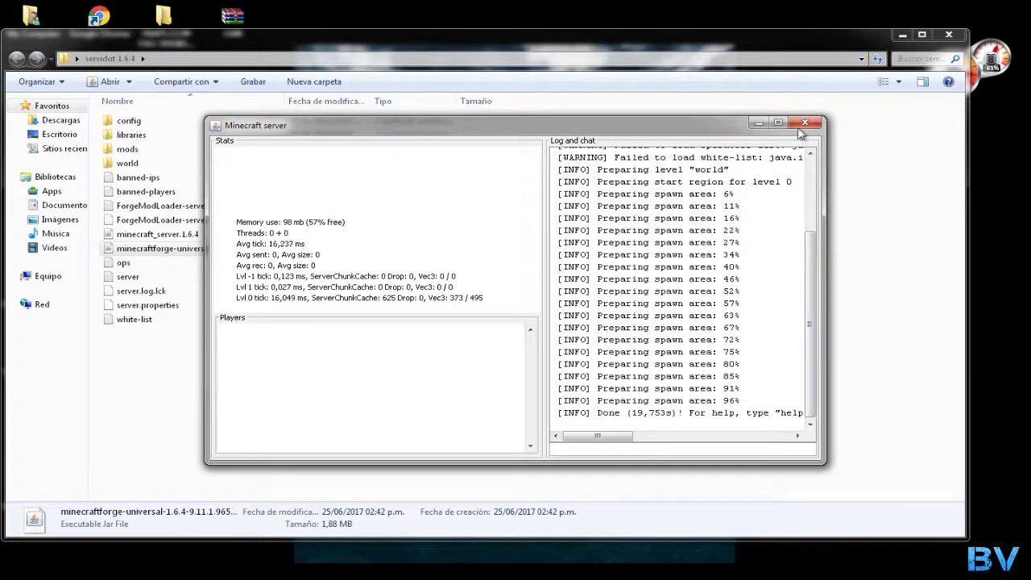
Rearrange the Minecraft server window behind the servidot 1.6.4 folder window
{"action": "left_click_drag", "start_coordinate": [621, 131], "coordinate": [644, 114]}
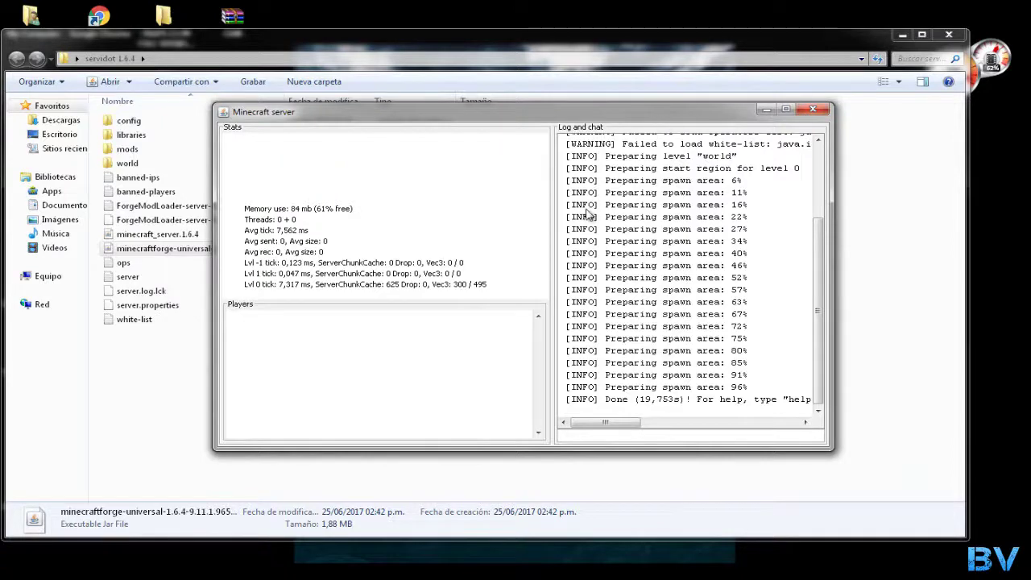
{"action": "left_click", "coordinate": [132, 415]}
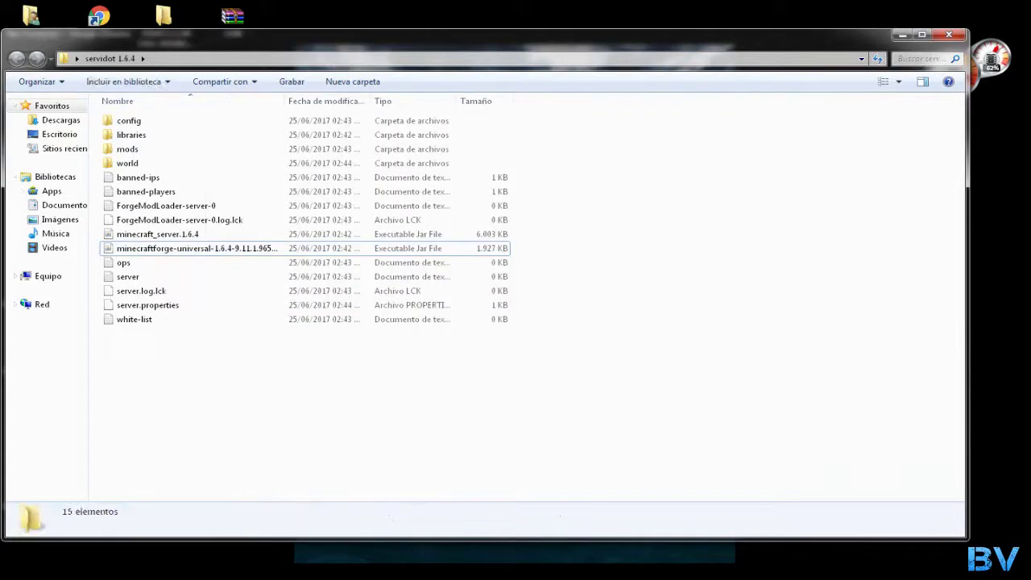
{"action": "left_click", "coordinate": [366, 564]}
{"action": "left_click", "coordinate": [314, 491]}
Open and close Task Manager, then minimize the folder window to reveal Chrome
{"action": "right_click", "coordinate": [463, 568]}
{"action": "left_click", "coordinate": [503, 556]}
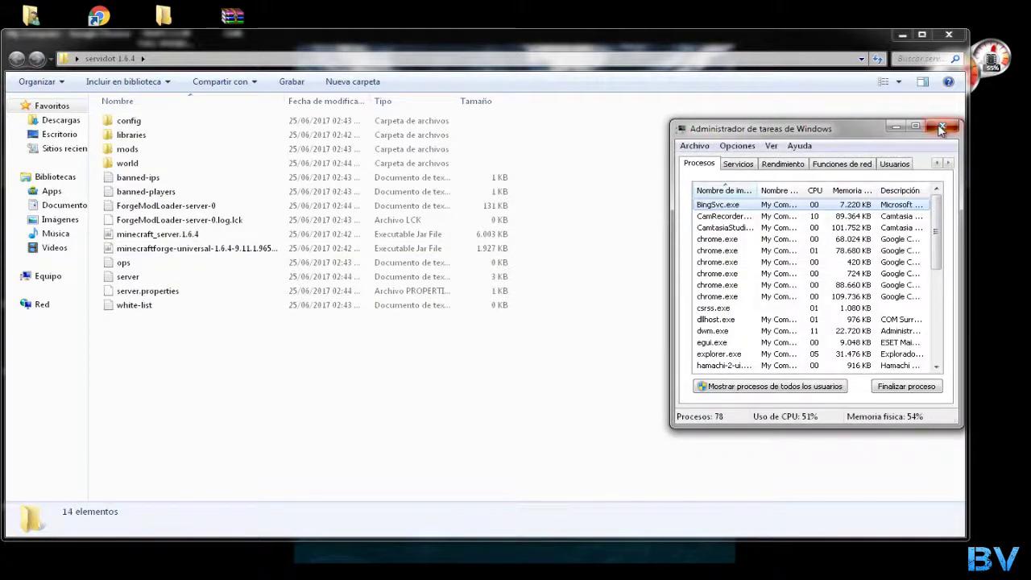
{"action": "left_click", "coordinate": [941, 128]}
{"action": "left_click", "coordinate": [902, 35]}
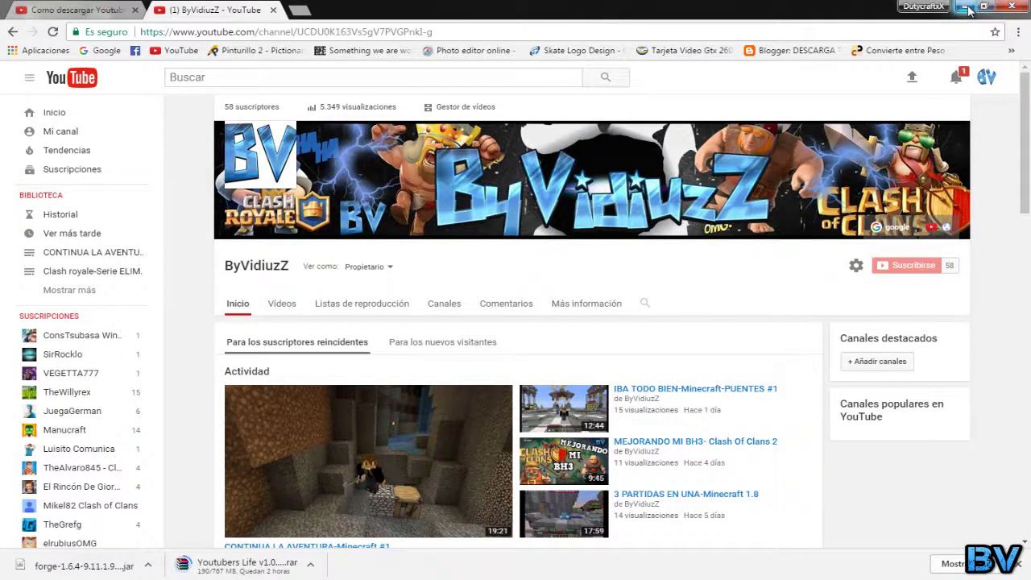
Minimize Chrome, restore the servidot 1.6.4 folder, and open a blank Notepad beside it
{"action": "left_click", "coordinate": [964, 7]}
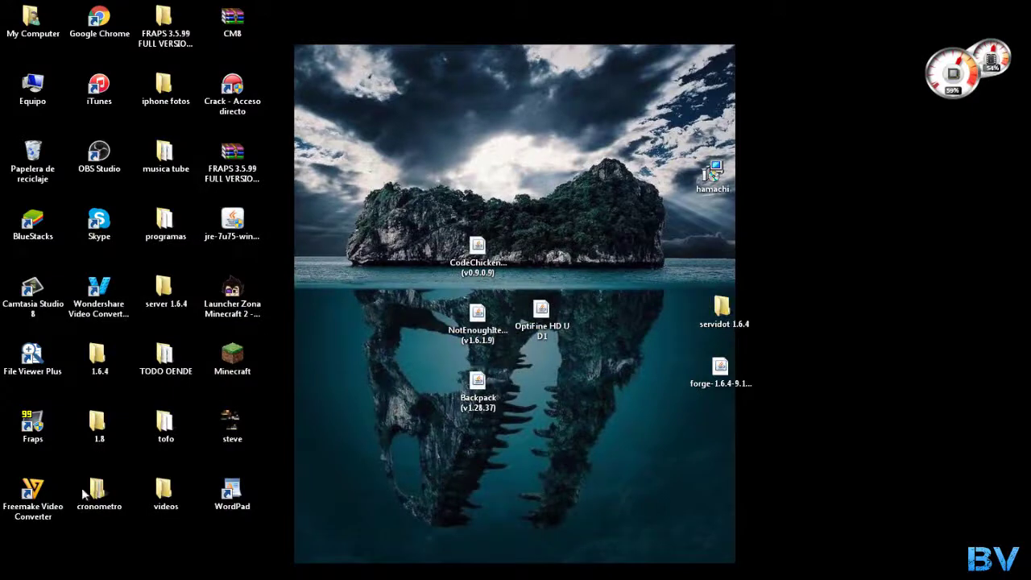
{"action": "left_click", "coordinate": [105, 533]}
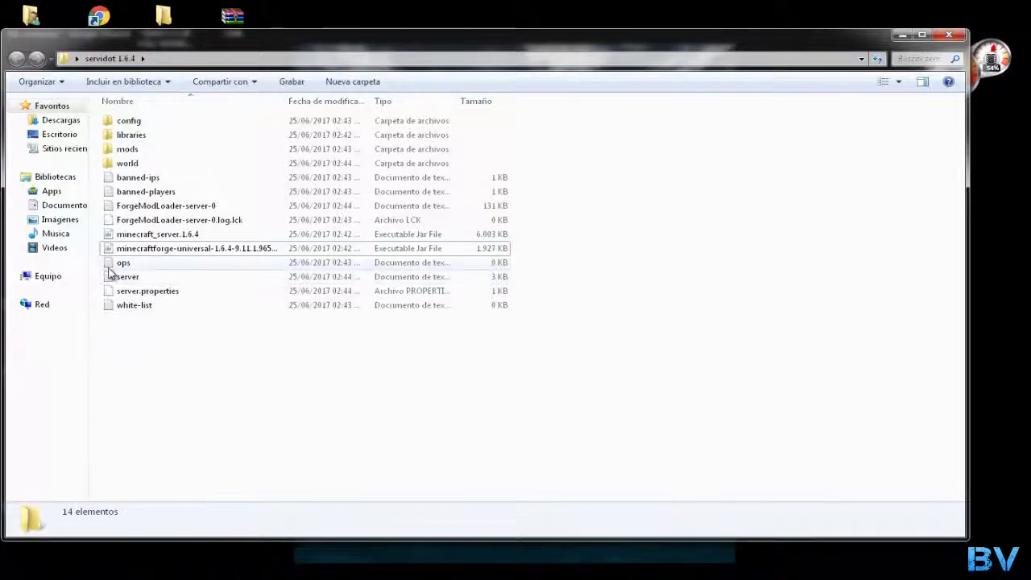
{"action": "key", "text": "super"}
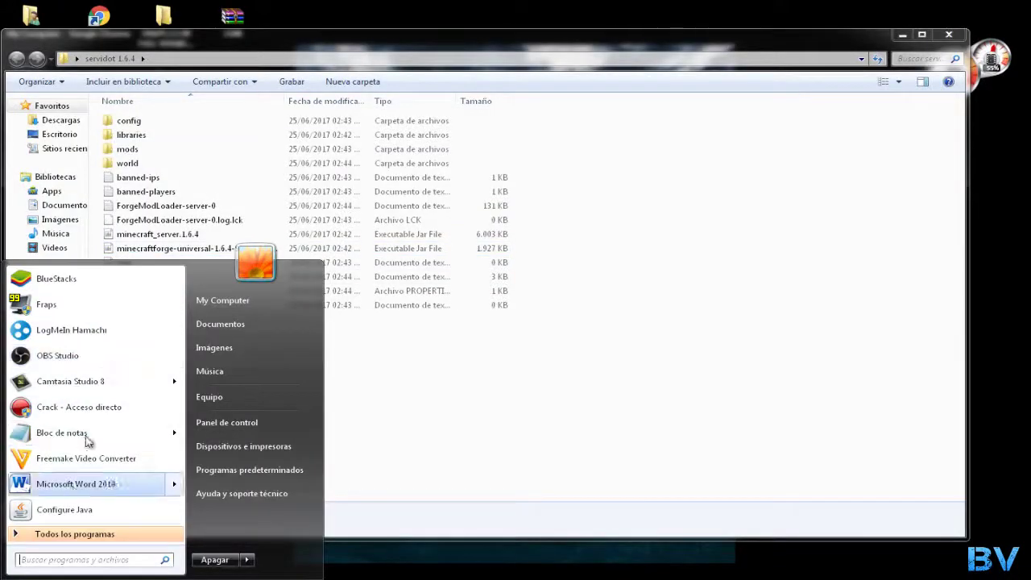
{"action": "left_click", "coordinate": [89, 436]}
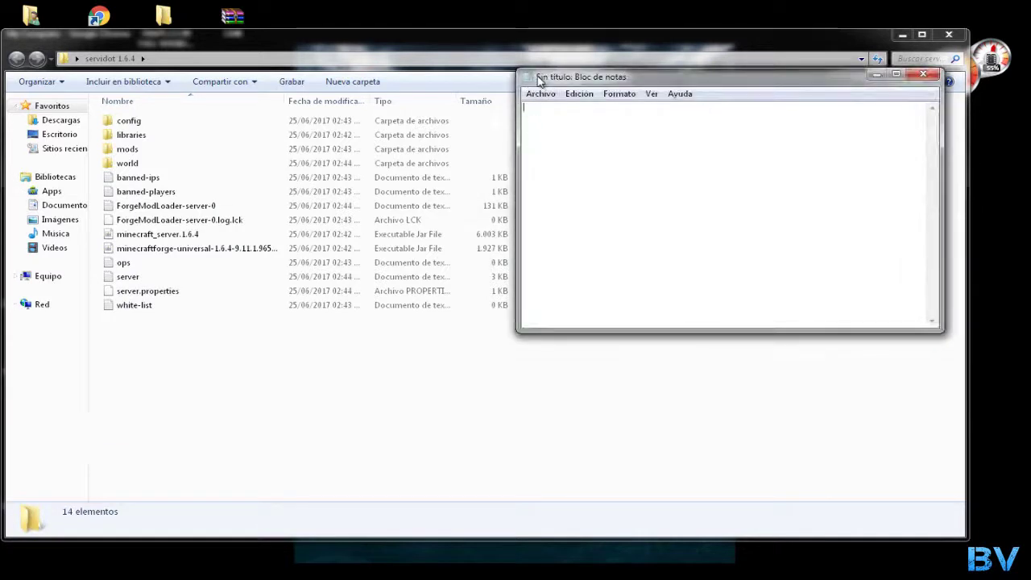
{"action": "left_click_drag", "start_coordinate": [536, 76], "coordinate": [421, 76]}
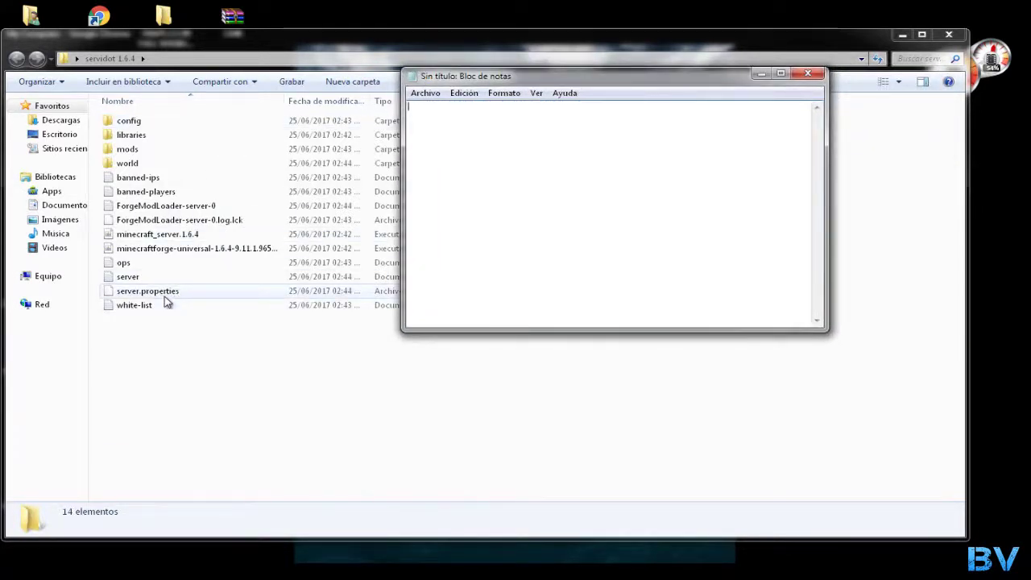
{"action": "left_click_drag", "start_coordinate": [164, 297], "coordinate": [469, 177]}
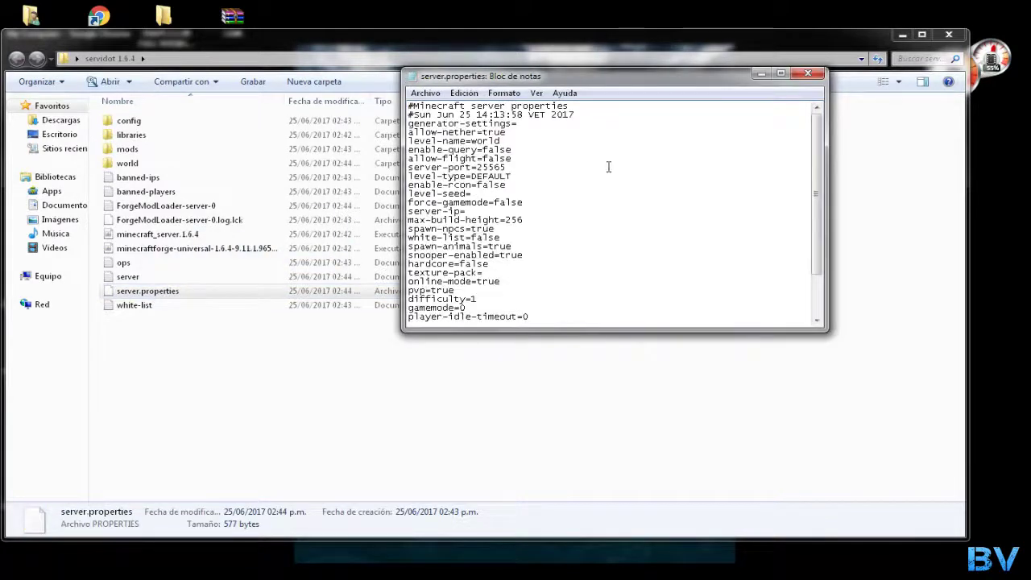
{"action": "left_click", "coordinate": [781, 73]}
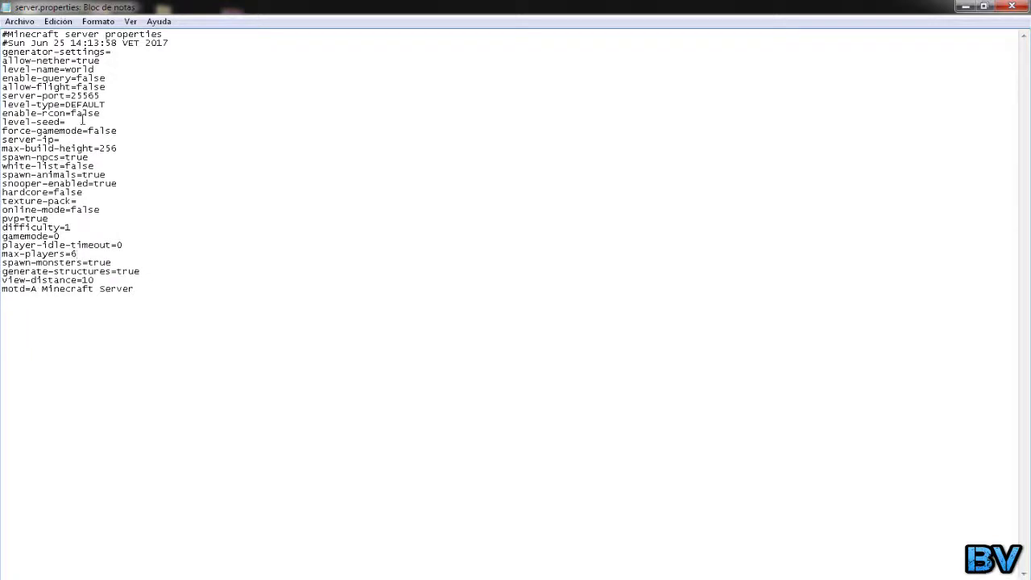
{"action": "type", "text": "4242424"}
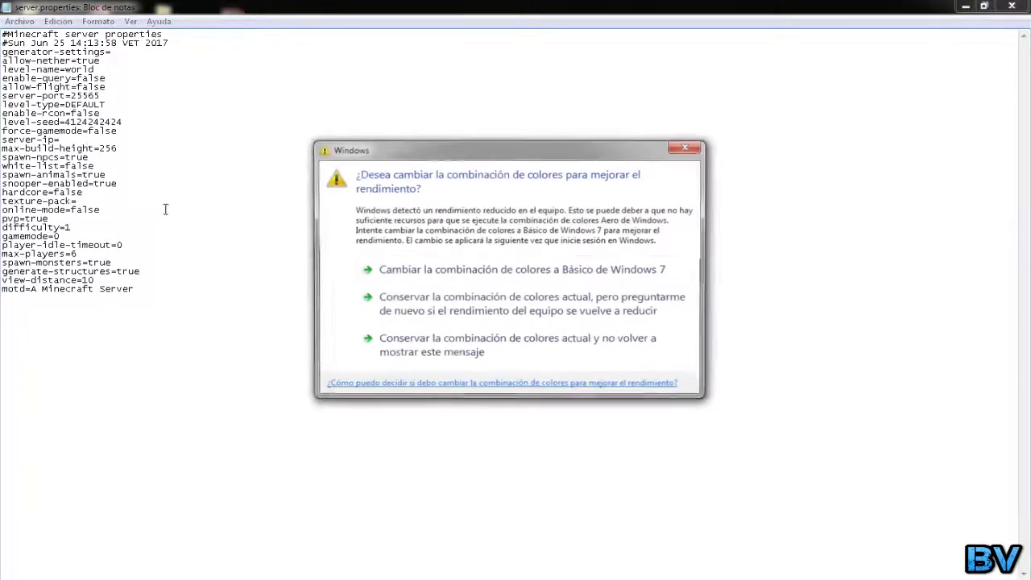
{"action": "left_click", "coordinate": [684, 149]}
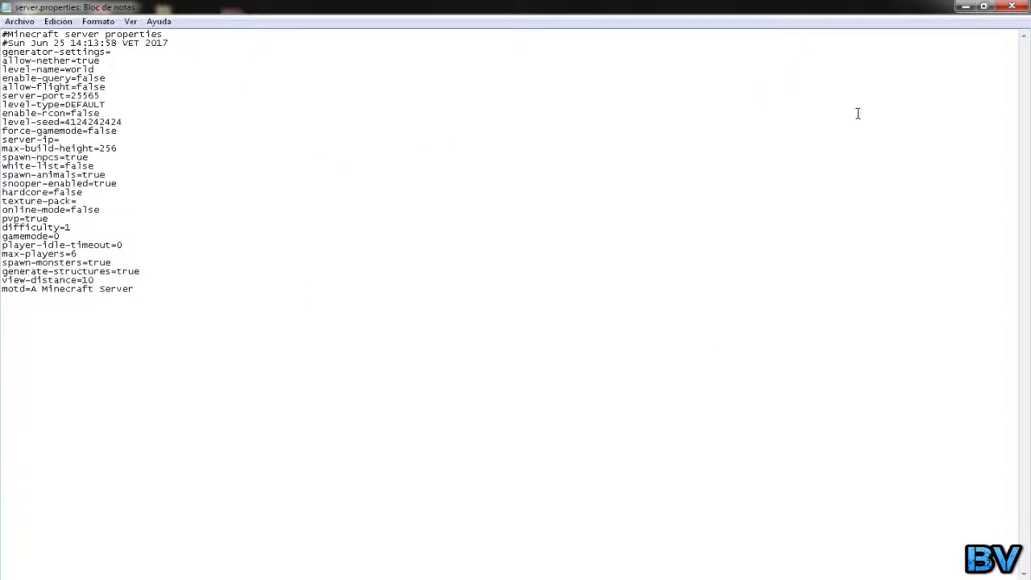
{"action": "left_click", "coordinate": [1011, 6]}
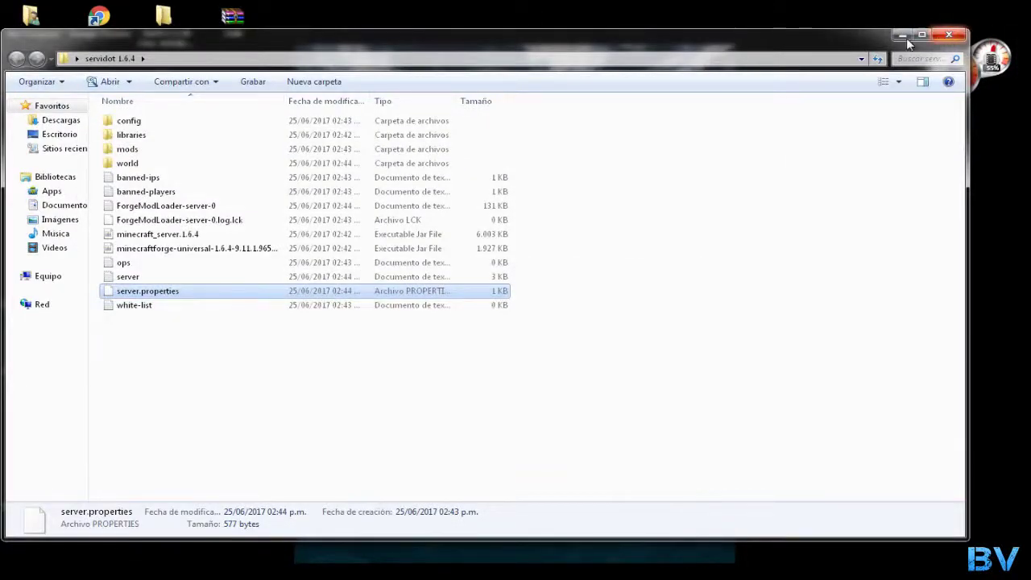
Close the folder, launch LogMeIn Hamachi, centre it, and choose Red > Crear una nueva red
{"action": "left_click", "coordinate": [949, 37]}
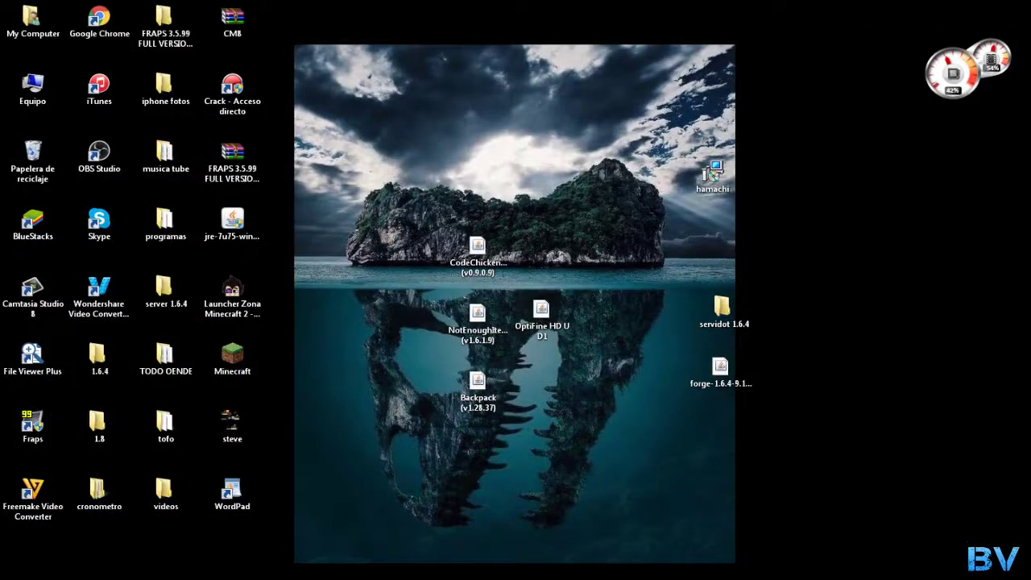
{"action": "key", "text": "super"}
{"action": "left_click", "coordinate": [104, 333]}
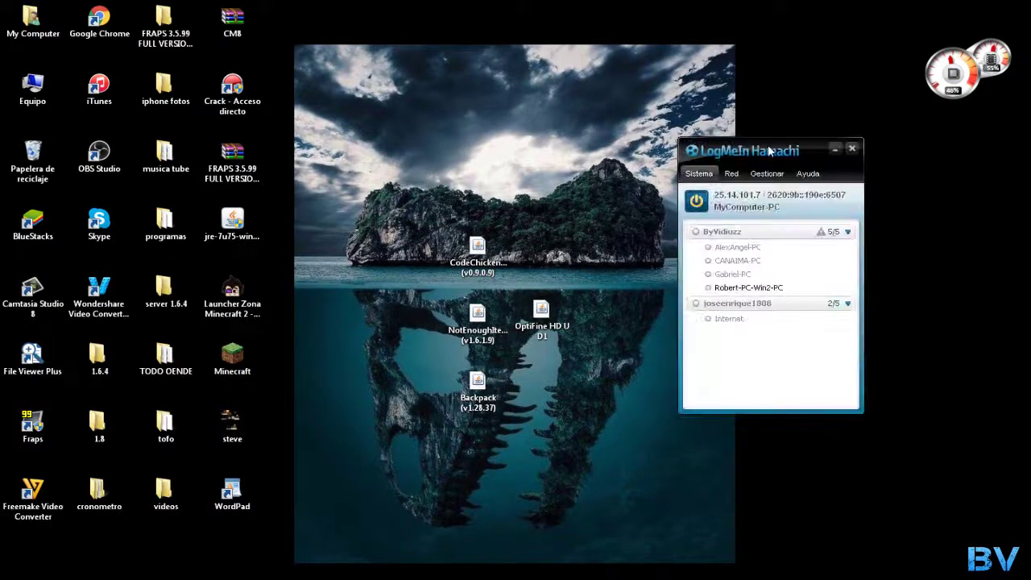
{"action": "left_click_drag", "start_coordinate": [764, 157], "coordinate": [524, 183]}
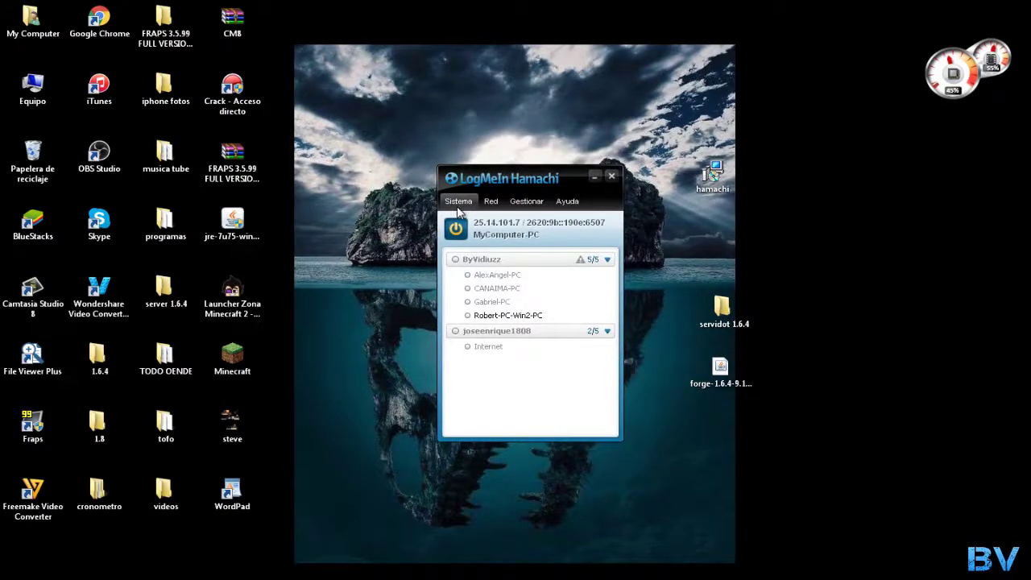
{"action": "left_click", "coordinate": [488, 205]}
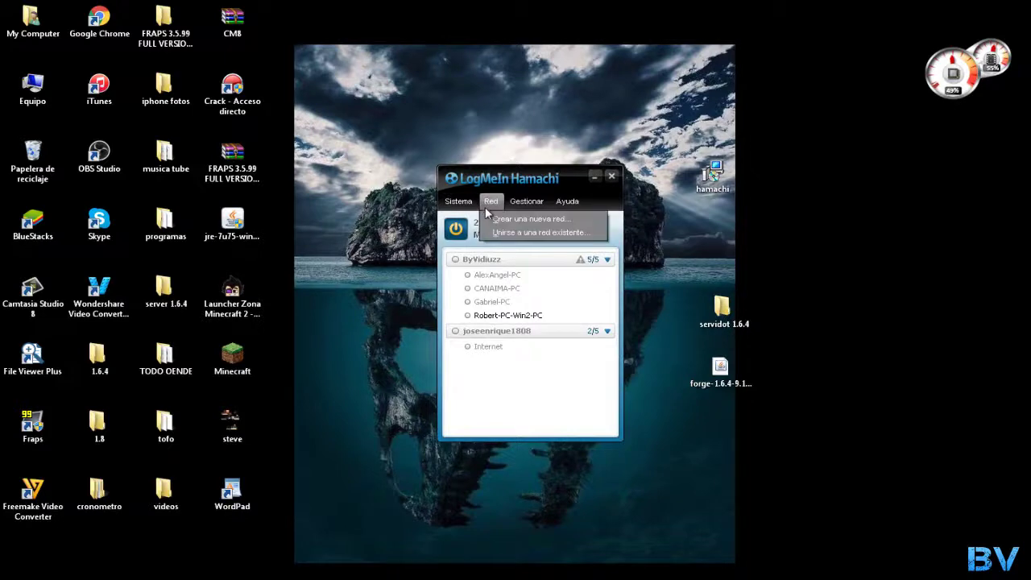
{"action": "left_click", "coordinate": [506, 221]}
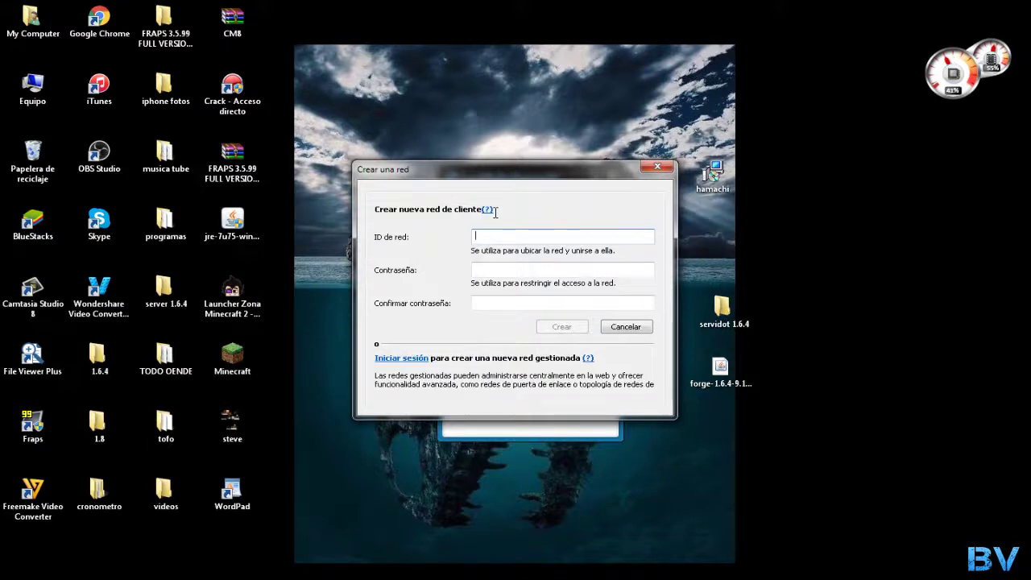
Enter network ID 'prueba' with a password and its confirmation, and try creating it
{"action": "type", "text": "prueba"}
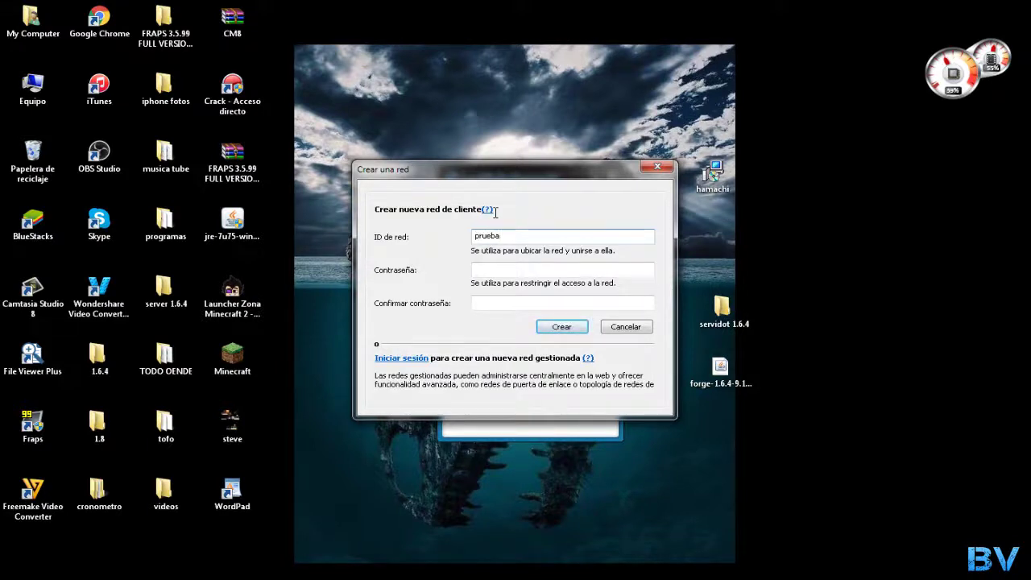
{"action": "left_click", "coordinate": [512, 271]}
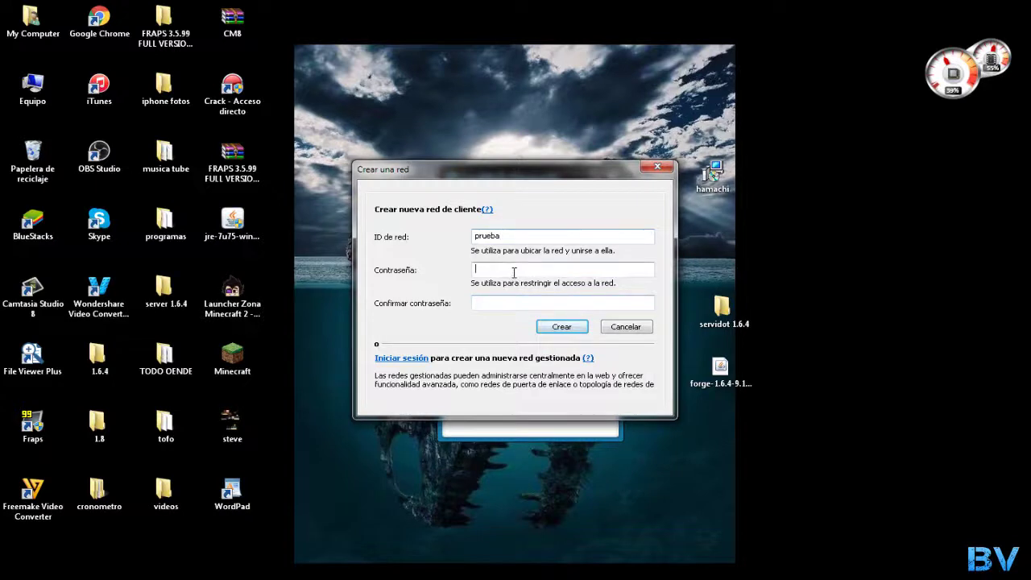
{"action": "type", "text": "12"}
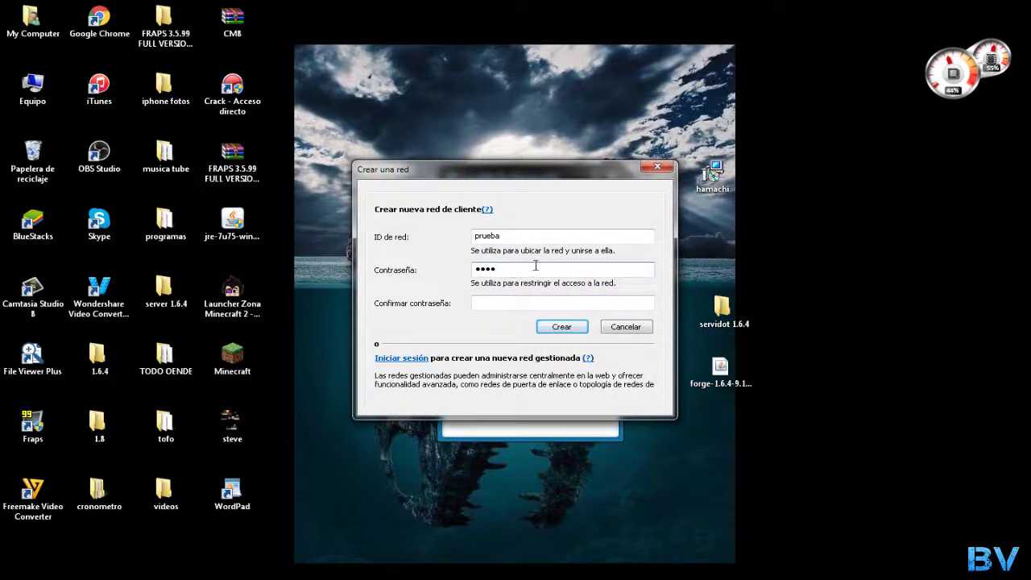
{"action": "left_click", "coordinate": [524, 301]}
{"action": "type", "text": "123"}
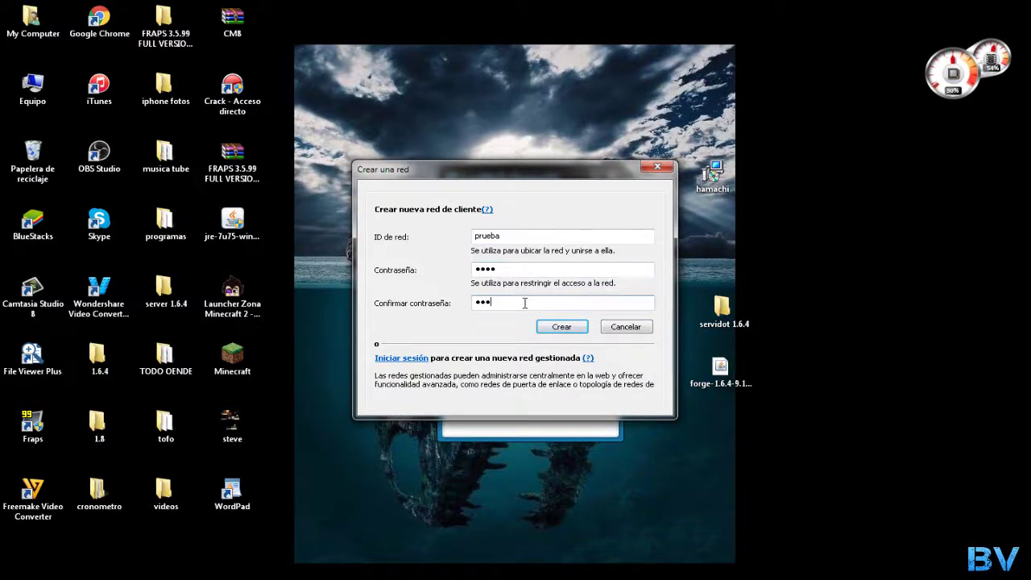
{"action": "type", "text": "4"}
{"action": "left_click", "coordinate": [563, 329]}
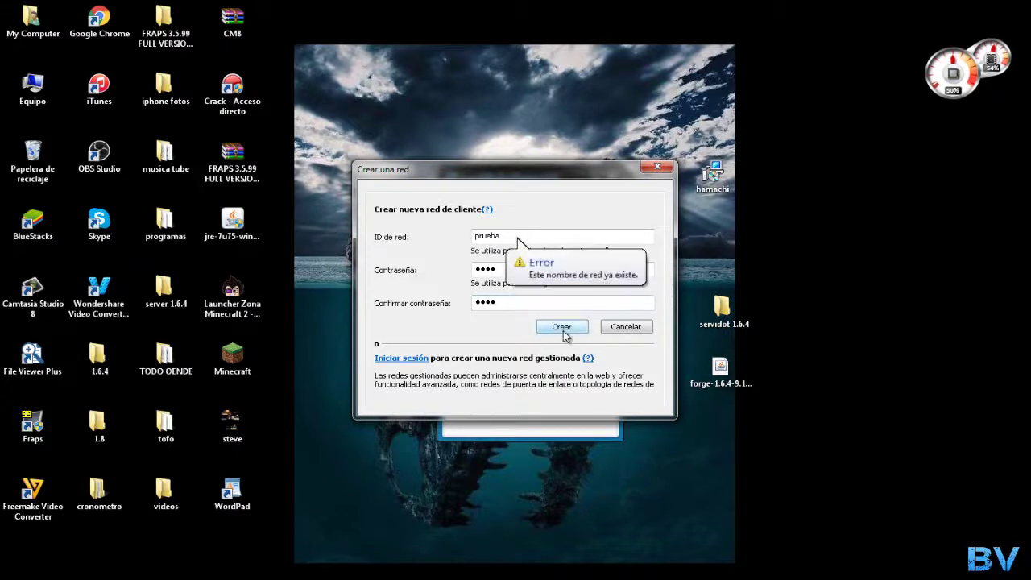
Extend the network ID to 'pruebabyvidiuzz' and create the network
{"action": "left_click", "coordinate": [532, 240]}
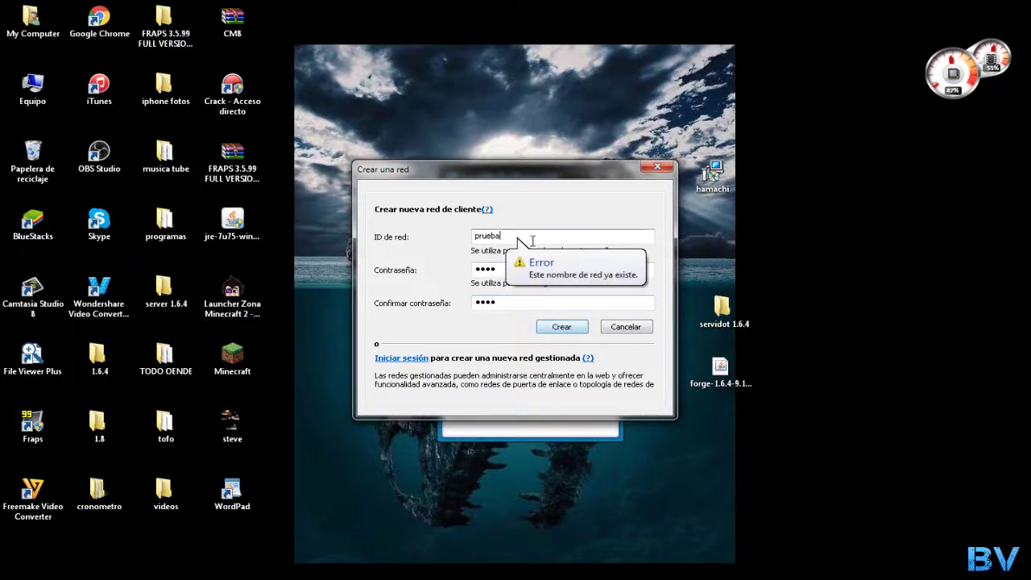
{"action": "type", "text": "byvidiuzz"}
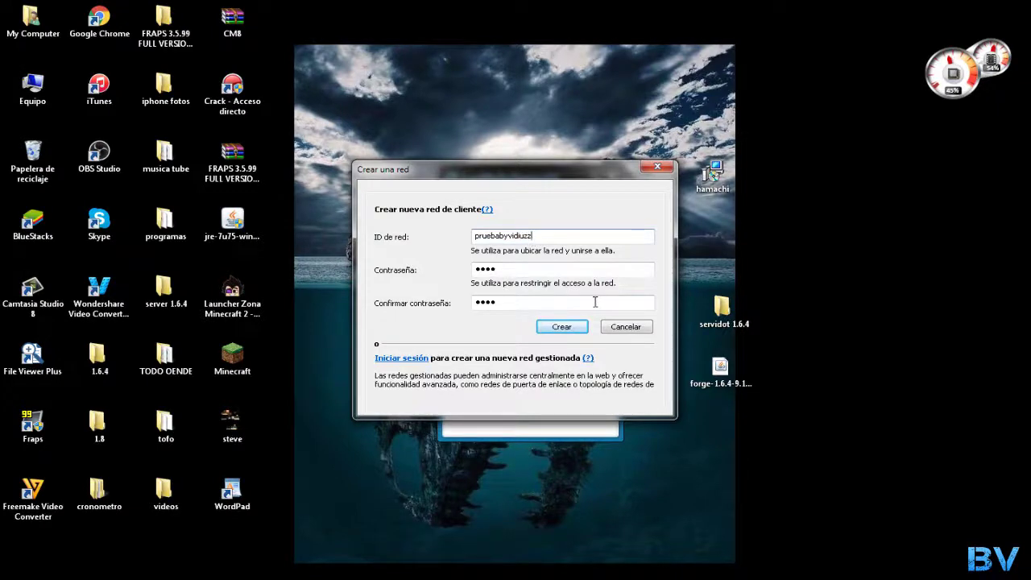
{"action": "left_click", "coordinate": [573, 327]}
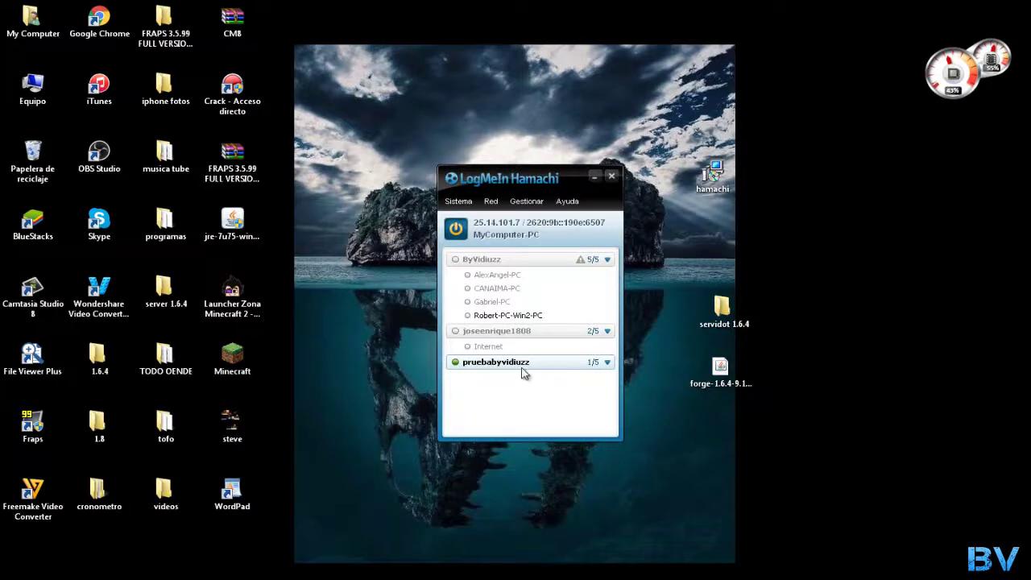
Copy this computer's Hamachi IPv4 address 25.14.101.7 and move Hamachi to the upper right
{"action": "right_click", "coordinate": [523, 366]}
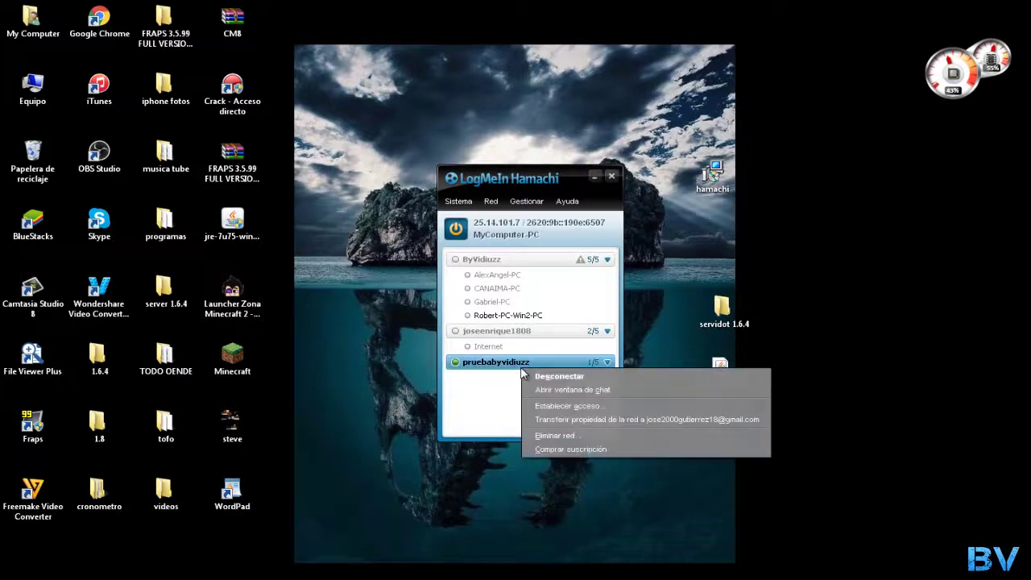
{"action": "left_click", "coordinate": [479, 401]}
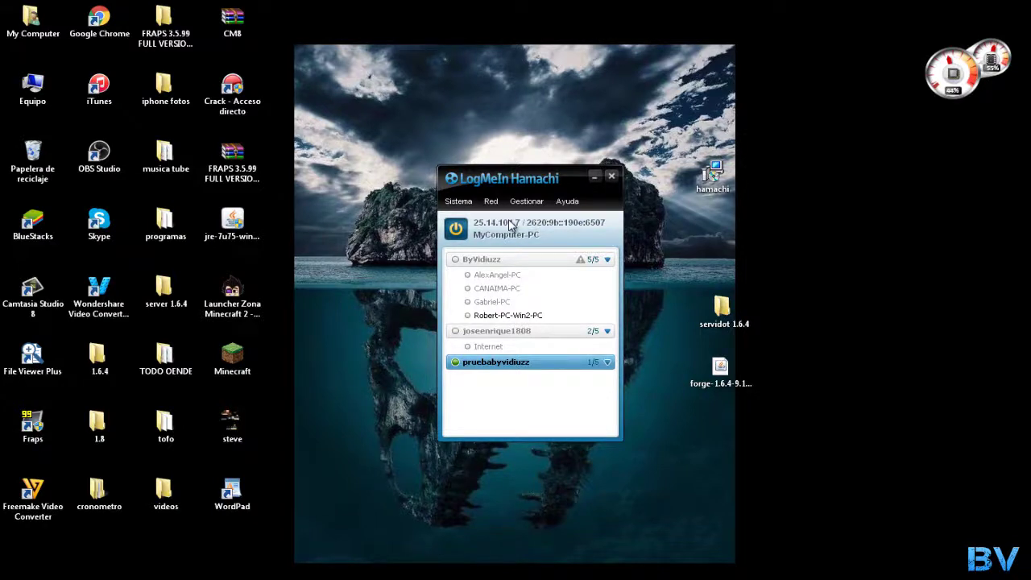
{"action": "right_click", "coordinate": [509, 225]}
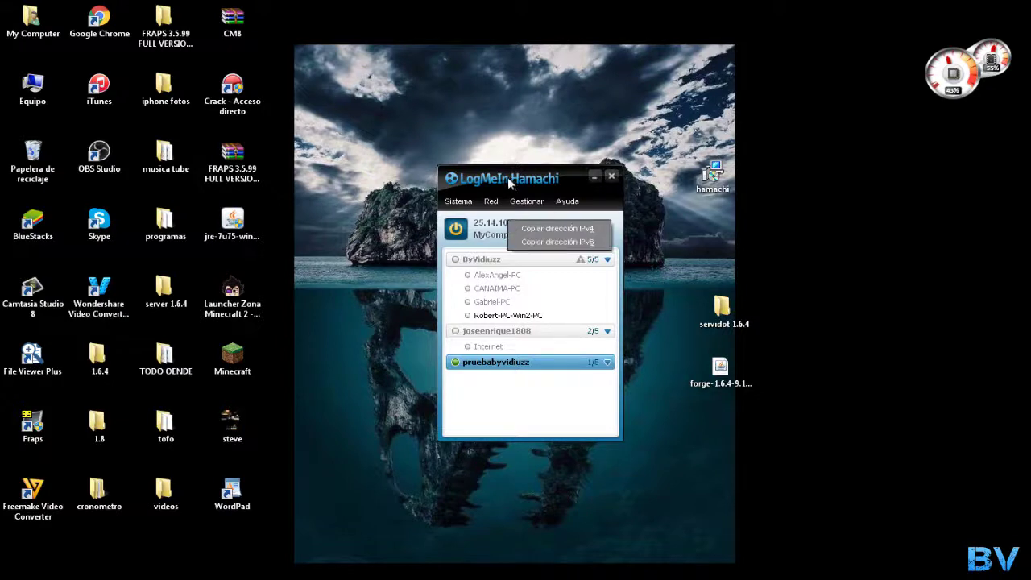
{"action": "left_click_drag", "start_coordinate": [509, 184], "coordinate": [441, 161]}
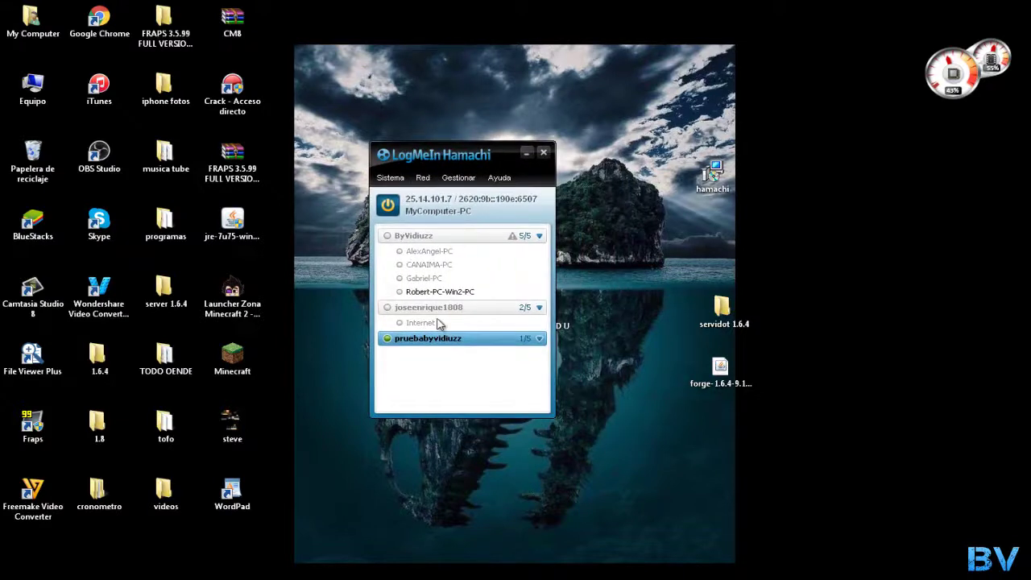
{"action": "right_click", "coordinate": [418, 201]}
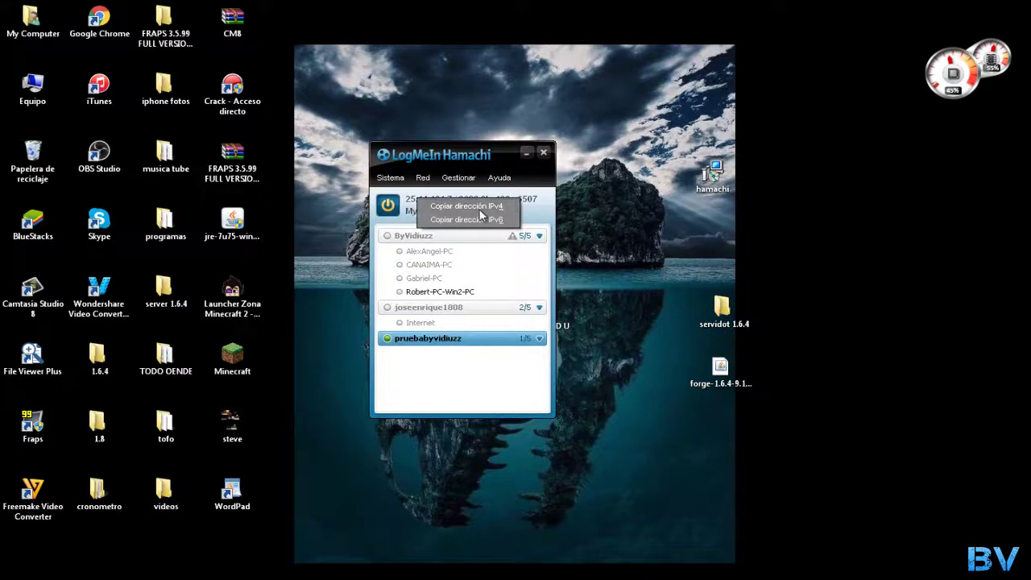
{"action": "left_click", "coordinate": [480, 213]}
{"action": "left_click_drag", "start_coordinate": [443, 164], "coordinate": [569, 41]}
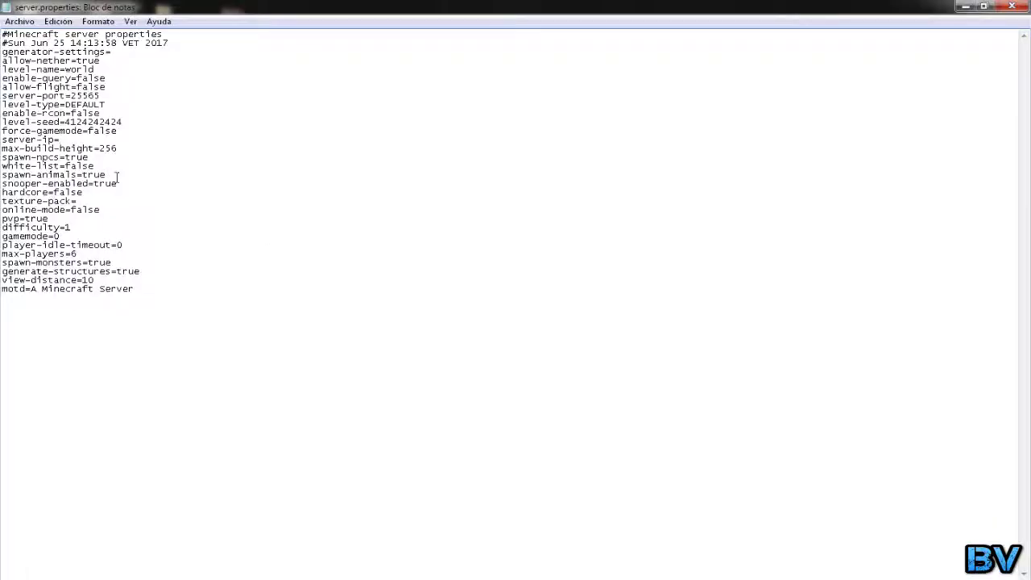
Paste 25.14.101.7 as the server-ip value in server.properties and save the file
{"action": "left_click", "coordinate": [84, 139]}
{"action": "type", "text": "25.14.101.7"}
{"action": "left_click", "coordinate": [1012, 5]}
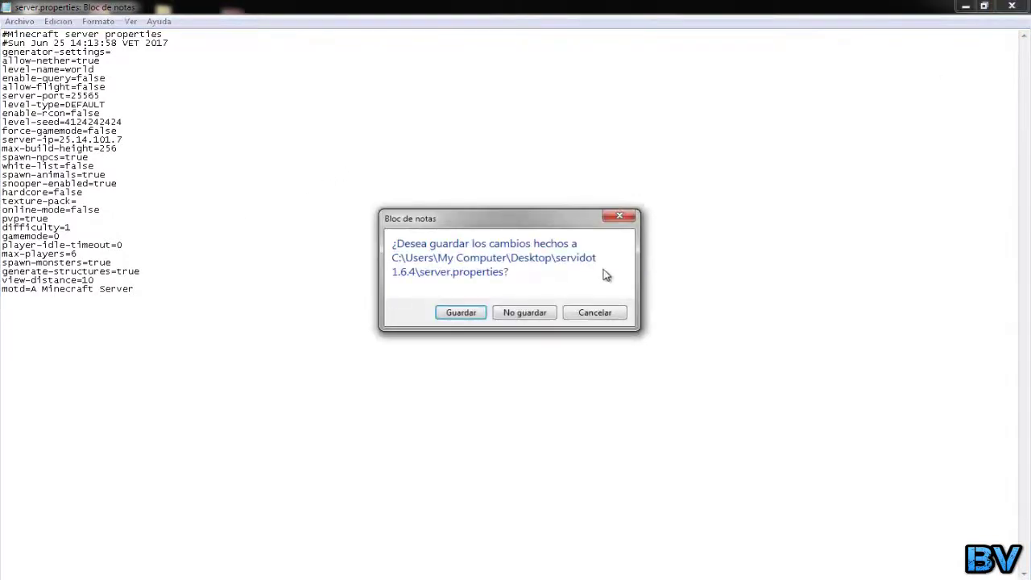
{"action": "left_click", "coordinate": [473, 317]}
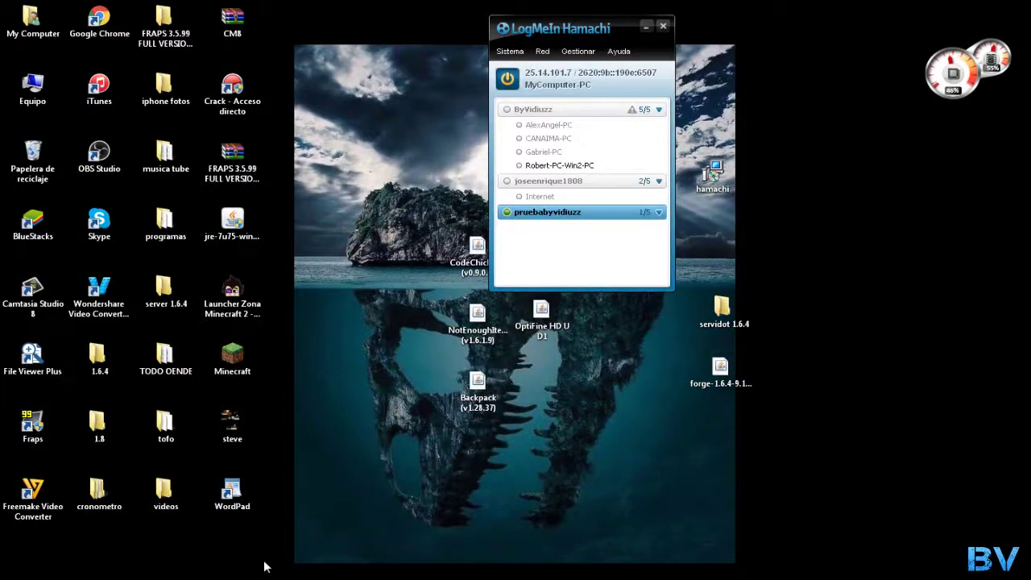
Confirm the Hamachi test network is connected, then minimize Hamachi to reveal the servidot 1.6.4 folder
{"action": "key", "text": "alt+Tab"}
{"action": "left_click_drag", "start_coordinate": [547, 30], "coordinate": [739, 43]}
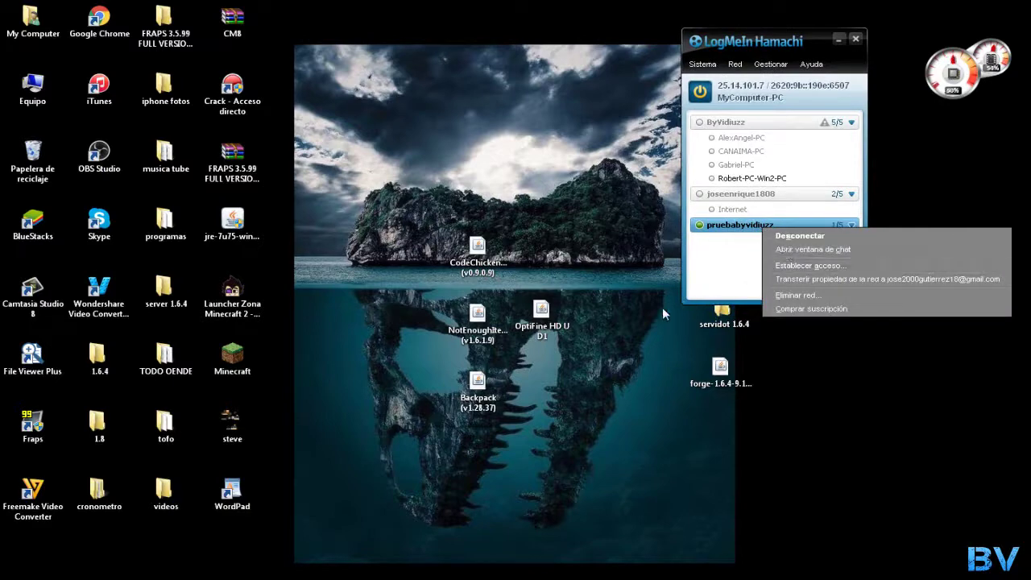
{"action": "left_click", "coordinate": [750, 225]}
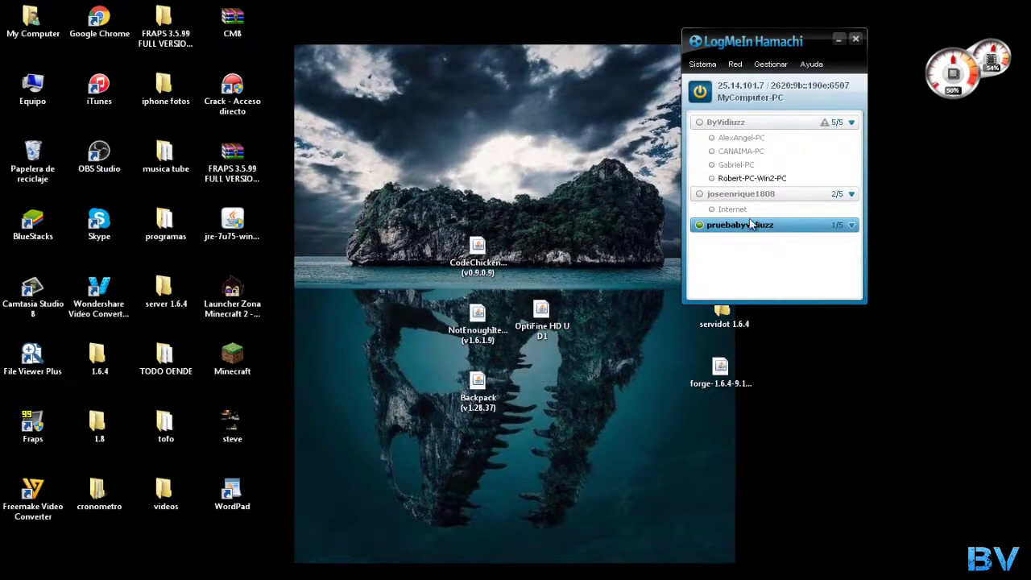
{"action": "left_click", "coordinate": [838, 38]}
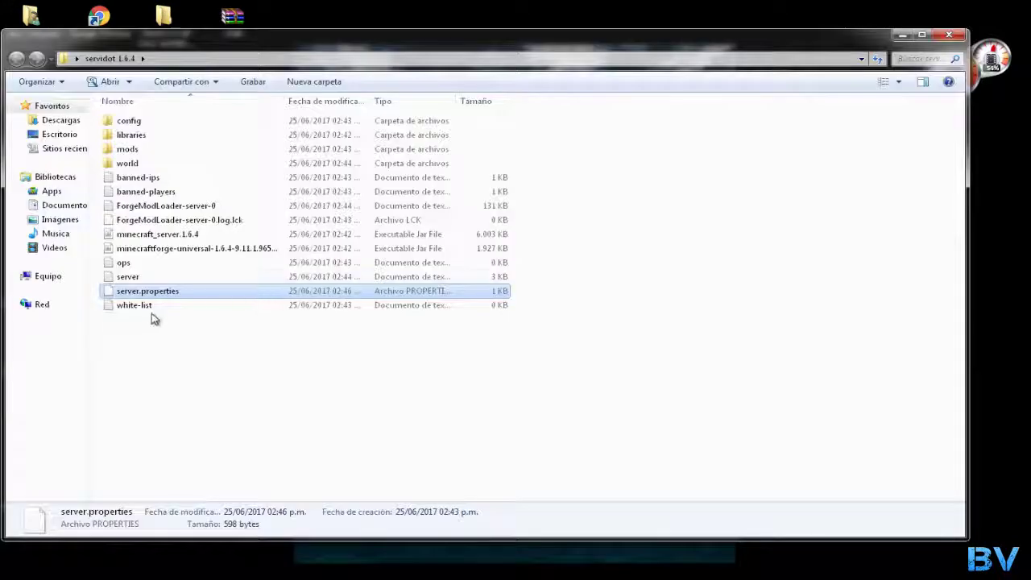
Run the minecraftforge-universal server jar once to generate its files, then close the server window
{"action": "left_click", "coordinate": [170, 250]}
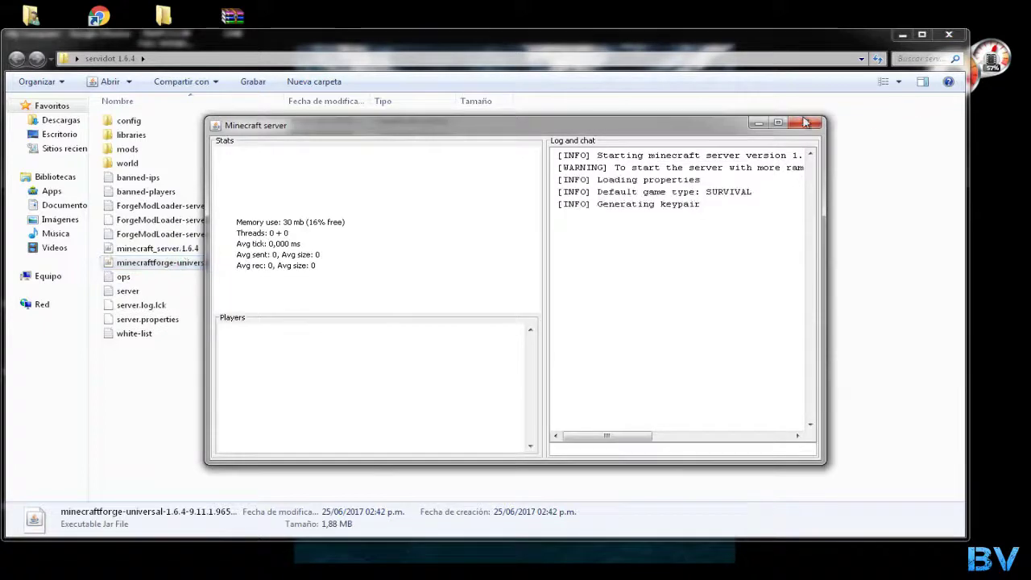
{"action": "left_click", "coordinate": [805, 121]}
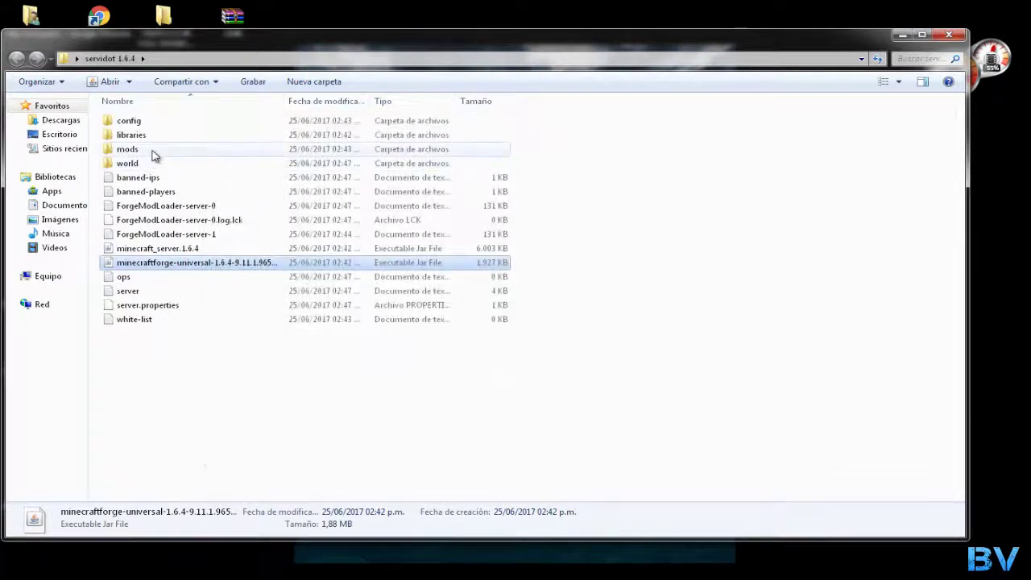
{"action": "left_click", "coordinate": [167, 359]}
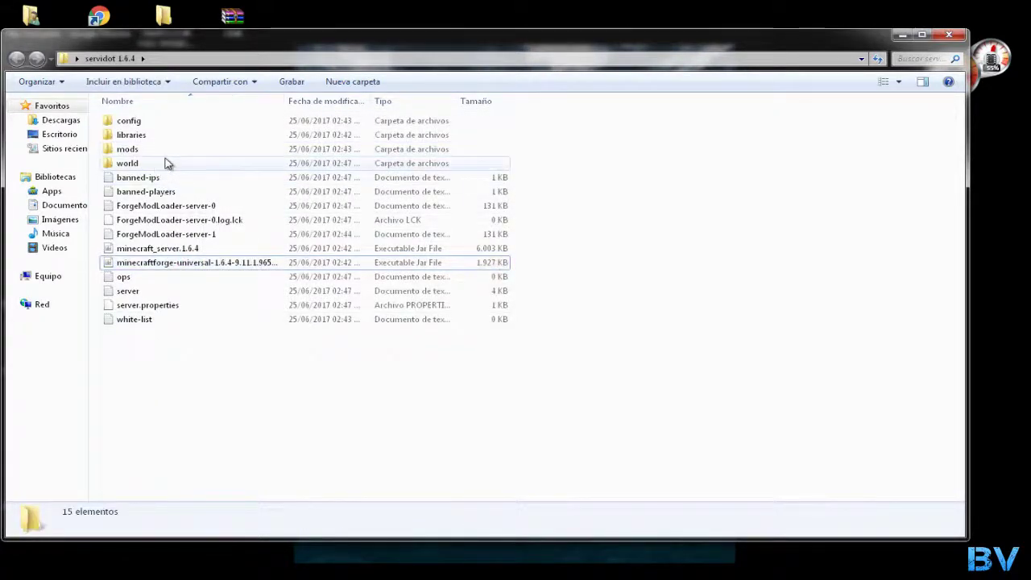
Move the OptiFine, CodeChickenCore, NotEnoughItems and Backpack jars from the desktop into the mods folder
{"action": "left_click", "coordinate": [170, 157]}
{"action": "double_click", "coordinate": [169, 157]}
{"action": "left_click_drag", "start_coordinate": [219, 40], "coordinate": [815, 78]}
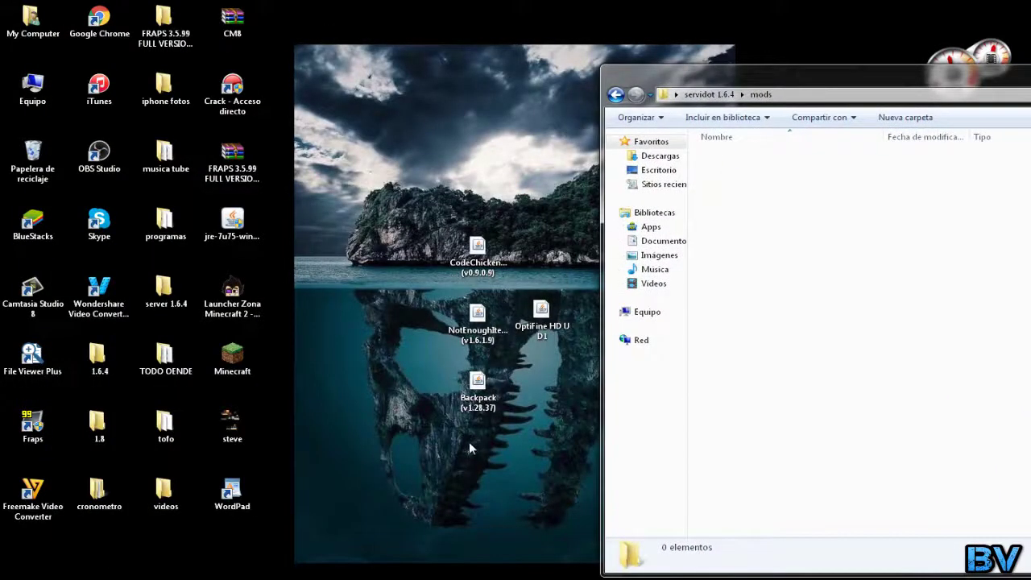
{"action": "left_click_drag", "start_coordinate": [466, 454], "coordinate": [529, 256]}
{"action": "left_click_drag", "start_coordinate": [543, 333], "coordinate": [320, 74]}
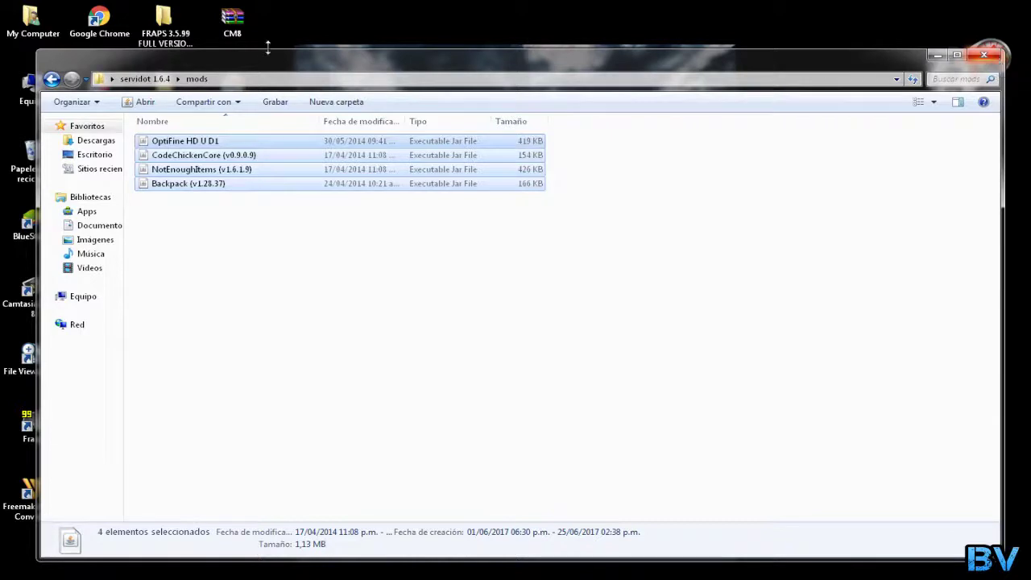
{"action": "left_click", "coordinate": [51, 79]}
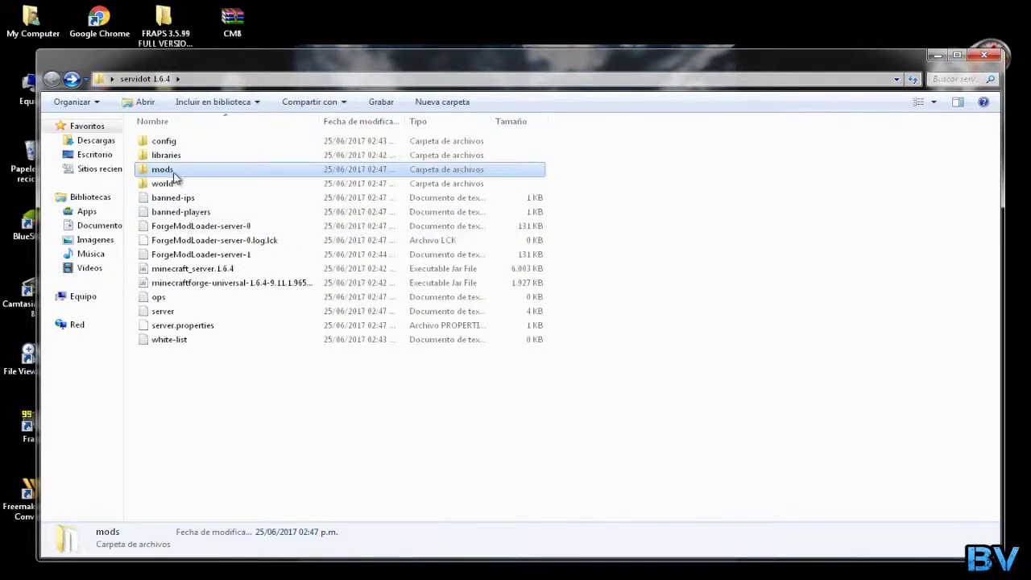
Start the modded minecraftforge-universal server, wait for its log to show Done, and minimize it
{"action": "mouse_move", "coordinate": [174, 176]}
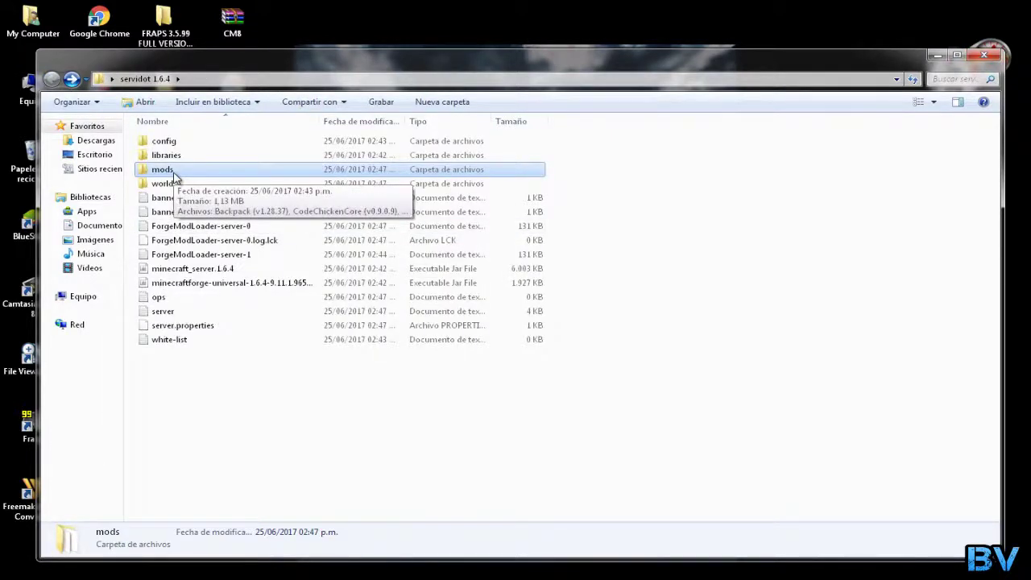
{"action": "left_click", "coordinate": [192, 285]}
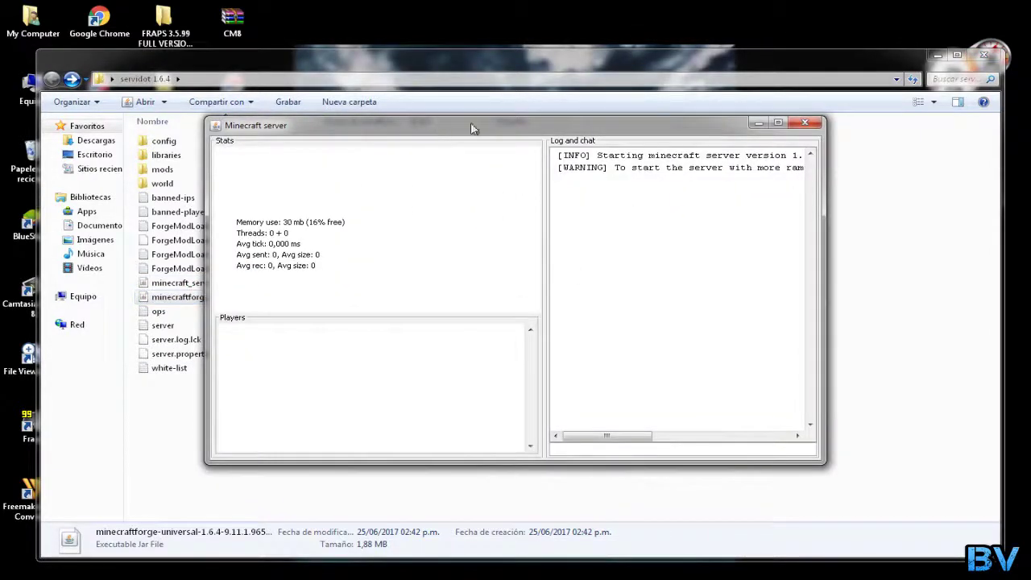
{"action": "left_click_drag", "start_coordinate": [473, 128], "coordinate": [559, 109]}
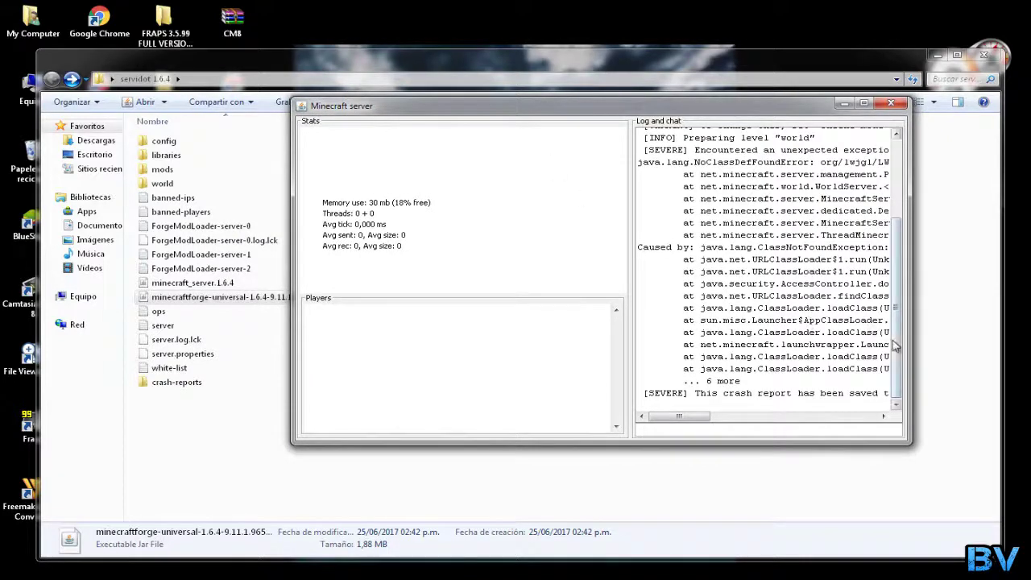
{"action": "left_click_drag", "start_coordinate": [695, 417], "coordinate": [753, 424]}
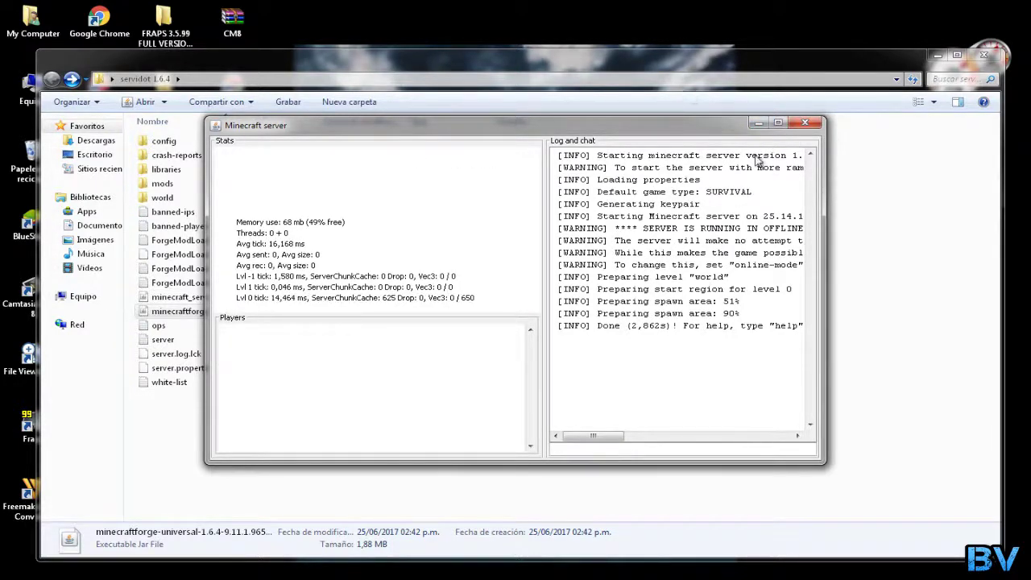
{"action": "left_click", "coordinate": [758, 122]}
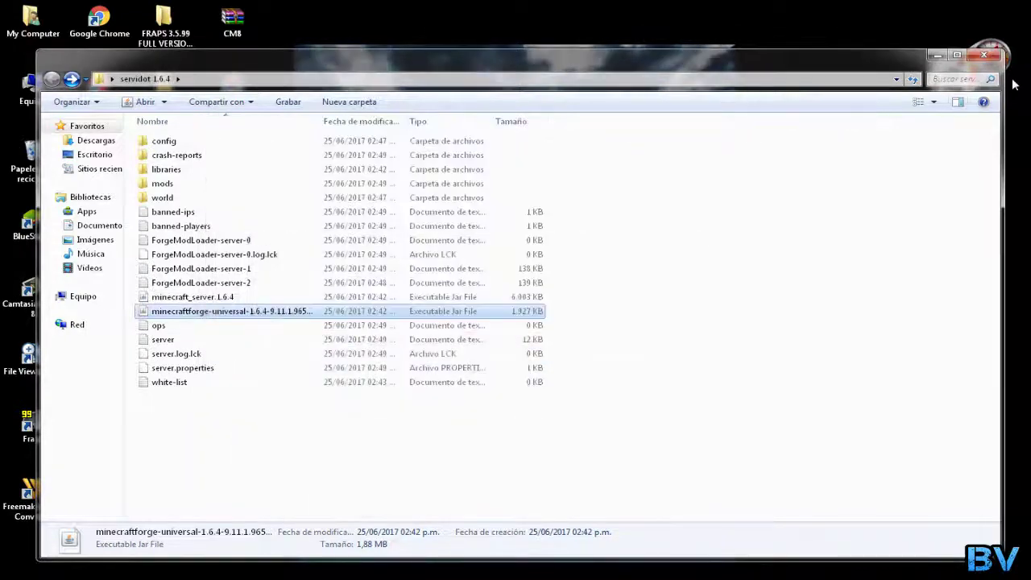
Minimize the server folder and check that the Forge server is still running
{"action": "left_click", "coordinate": [984, 54]}
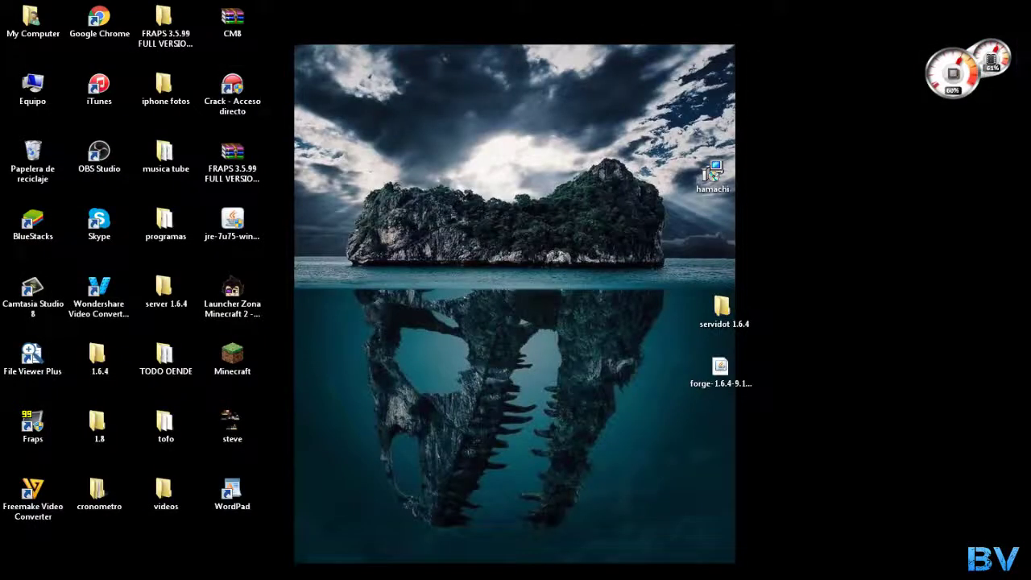
{"action": "key", "text": "alt+Tab"}
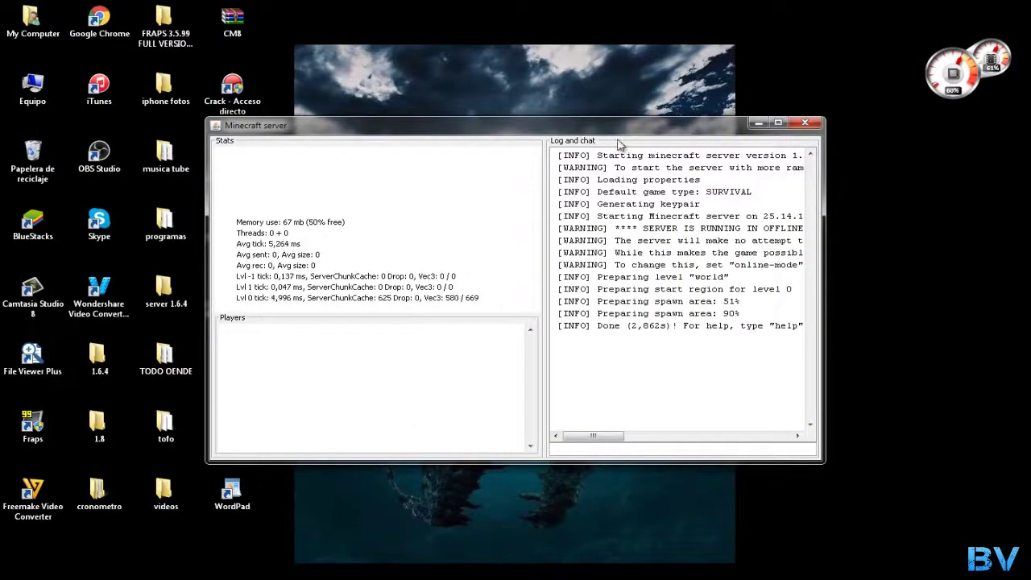
{"action": "left_click", "coordinate": [758, 122]}
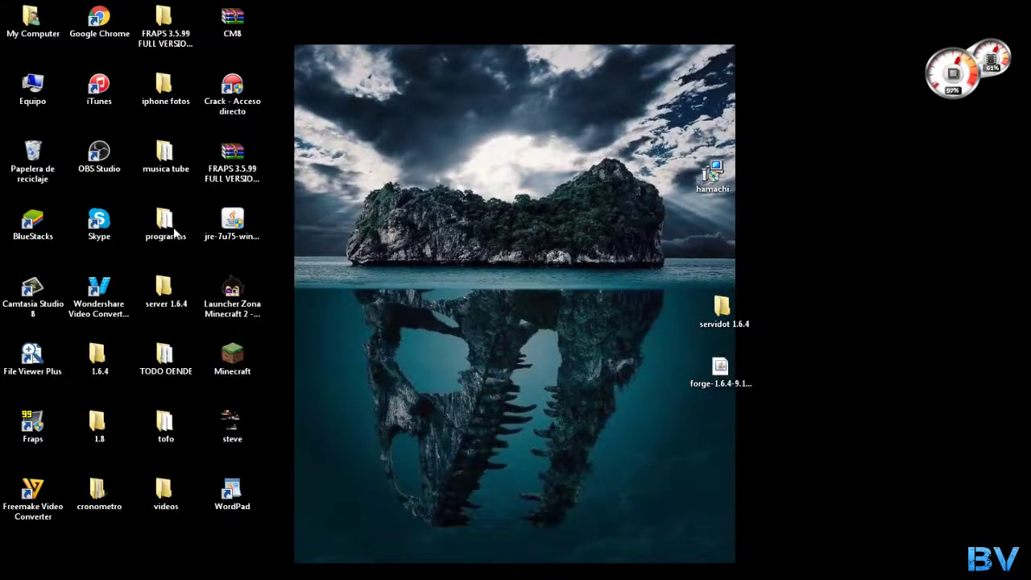
Launch Launcher Zona Minecraft, dismiss the update notice, and start the Forge 1.6.4 client with Play
{"action": "double_click", "coordinate": [256, 294]}
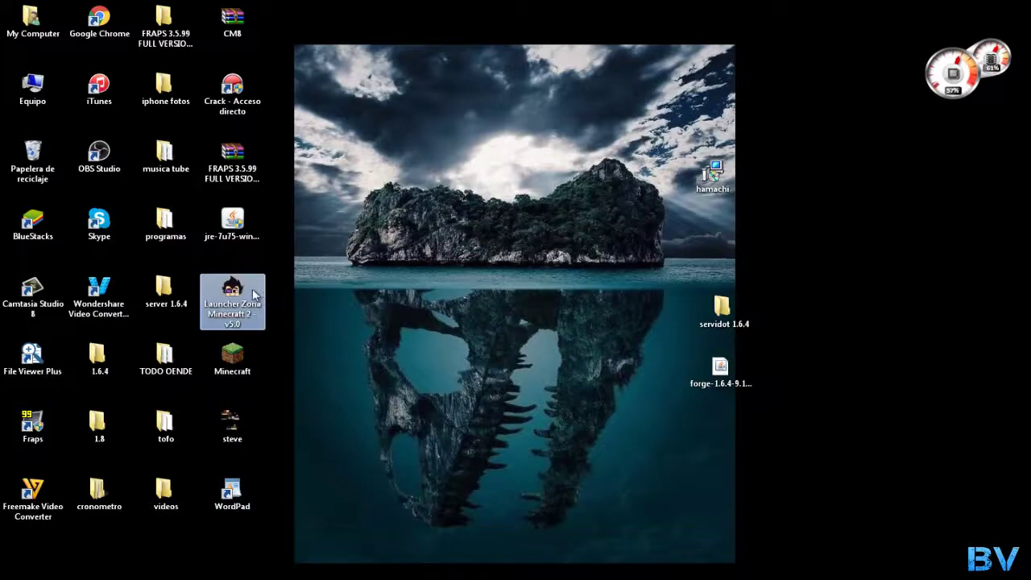
{"action": "left_click", "coordinate": [559, 312]}
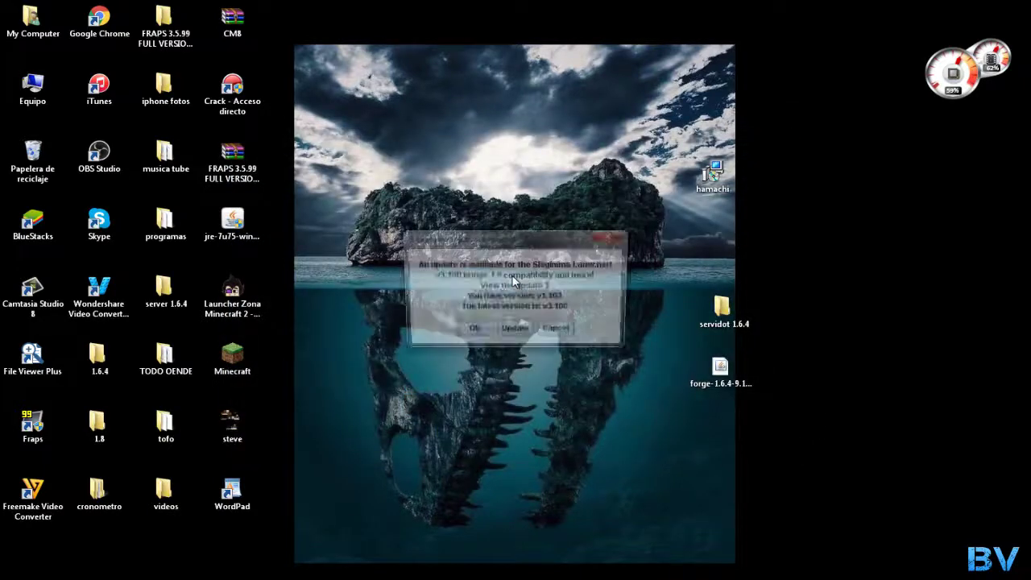
{"action": "left_click", "coordinate": [483, 331]}
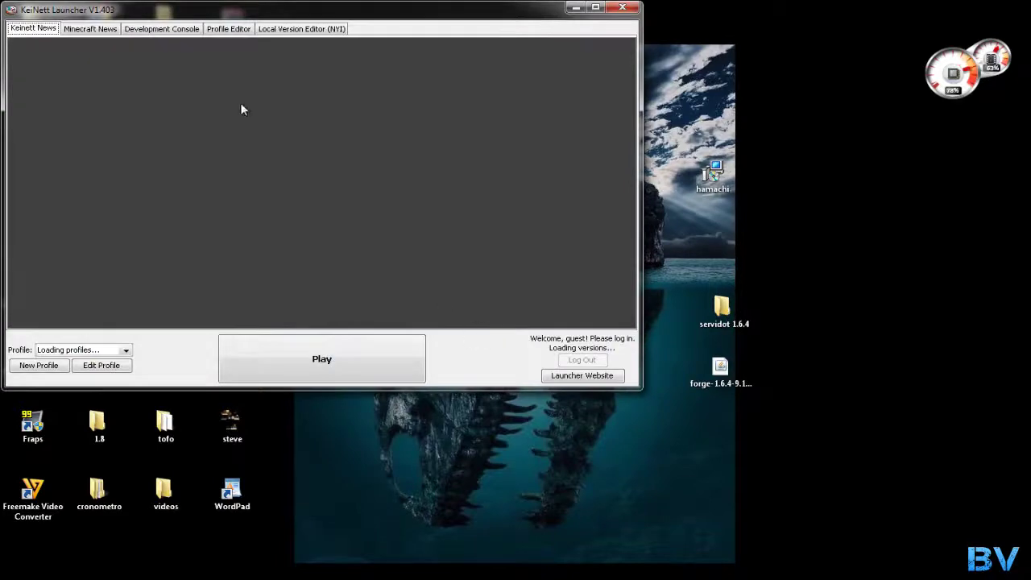
{"action": "left_click_drag", "start_coordinate": [242, 10], "coordinate": [364, 21]}
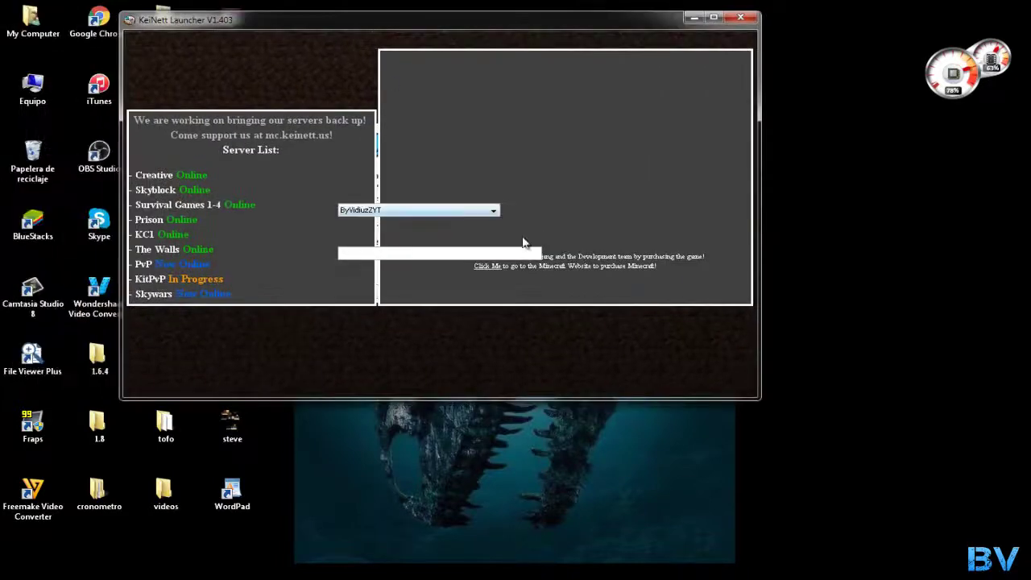
{"action": "left_click", "coordinate": [521, 211]}
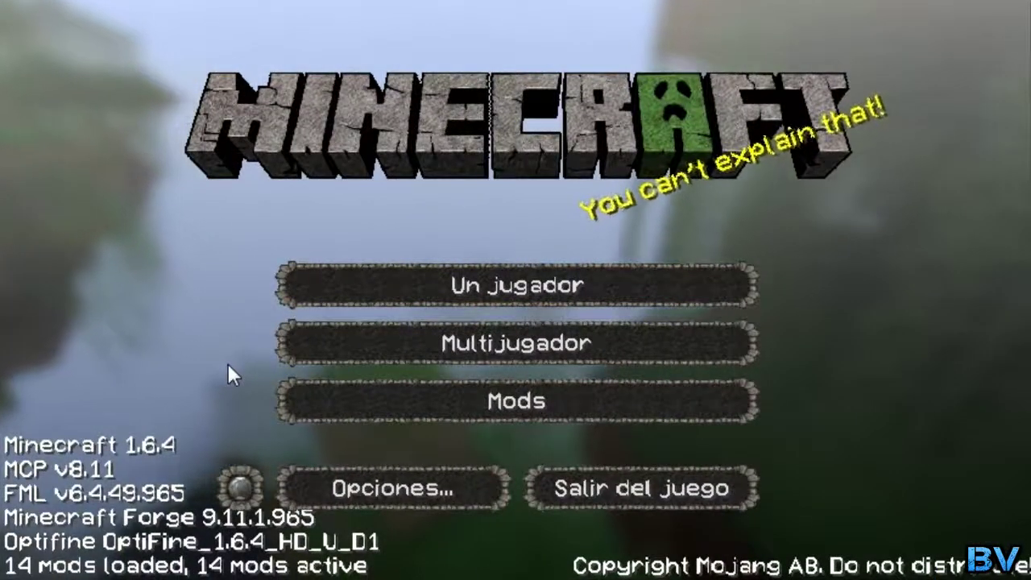
Delete the duplicate 'Servidor de Minecraft' entry from the multiplayer list and begin adding a server
{"action": "left_click", "coordinate": [395, 352]}
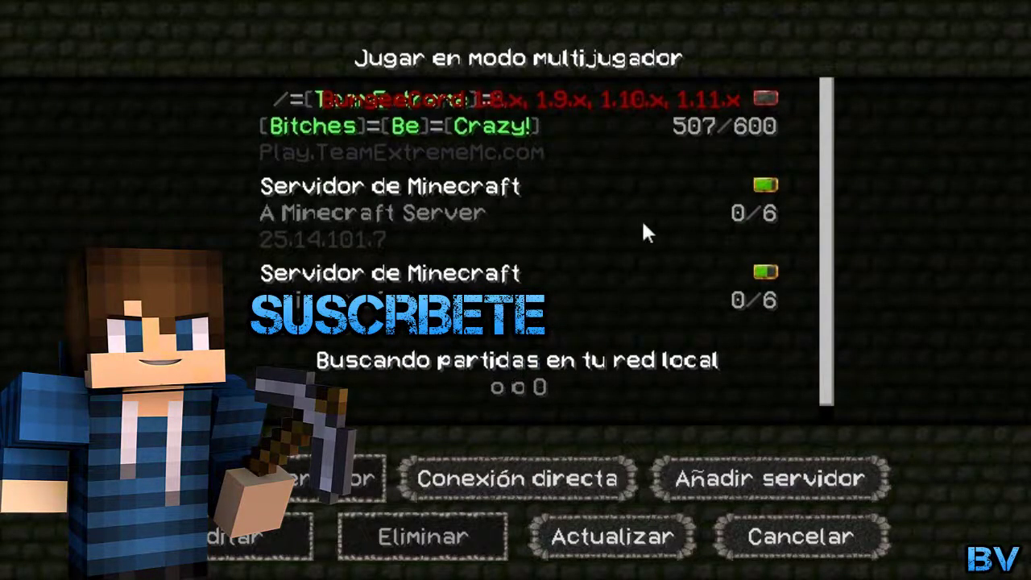
{"action": "scroll", "coordinate": [644, 310], "scroll_direction": "down", "scroll_amount": 1}
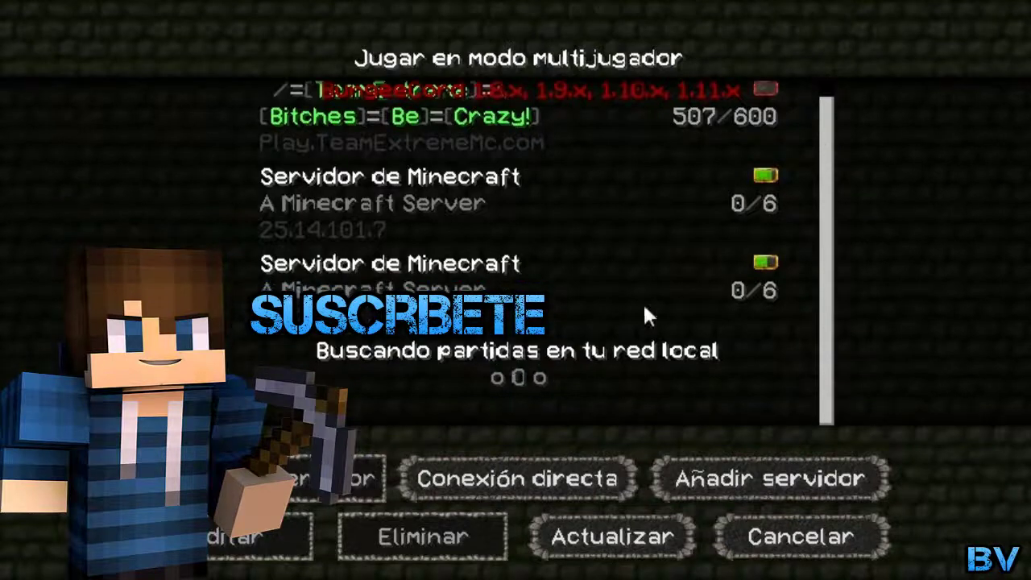
{"action": "left_click", "coordinate": [511, 290]}
{"action": "left_click", "coordinate": [426, 536]}
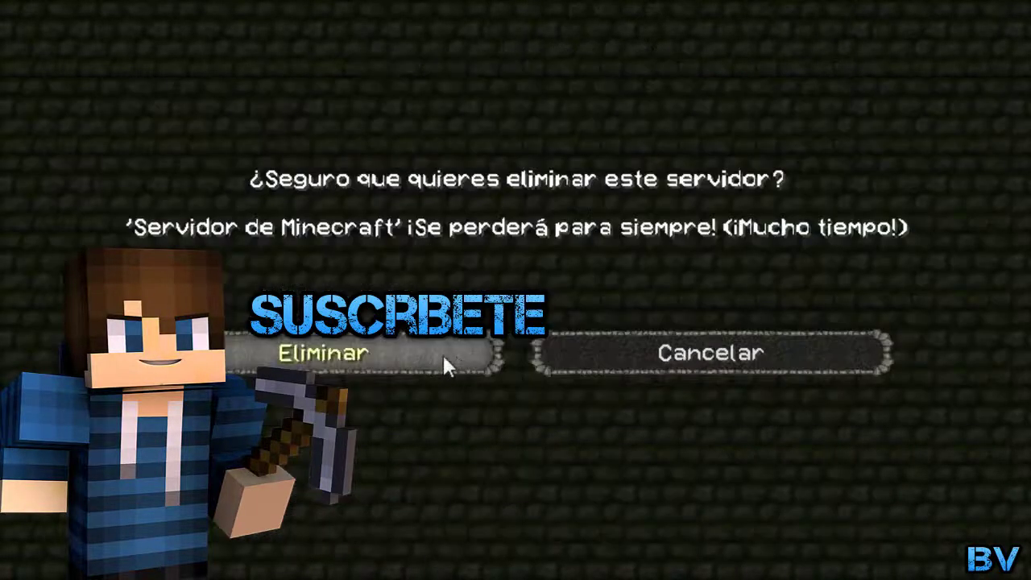
{"action": "left_click", "coordinate": [443, 358]}
{"action": "left_click", "coordinate": [665, 486]}
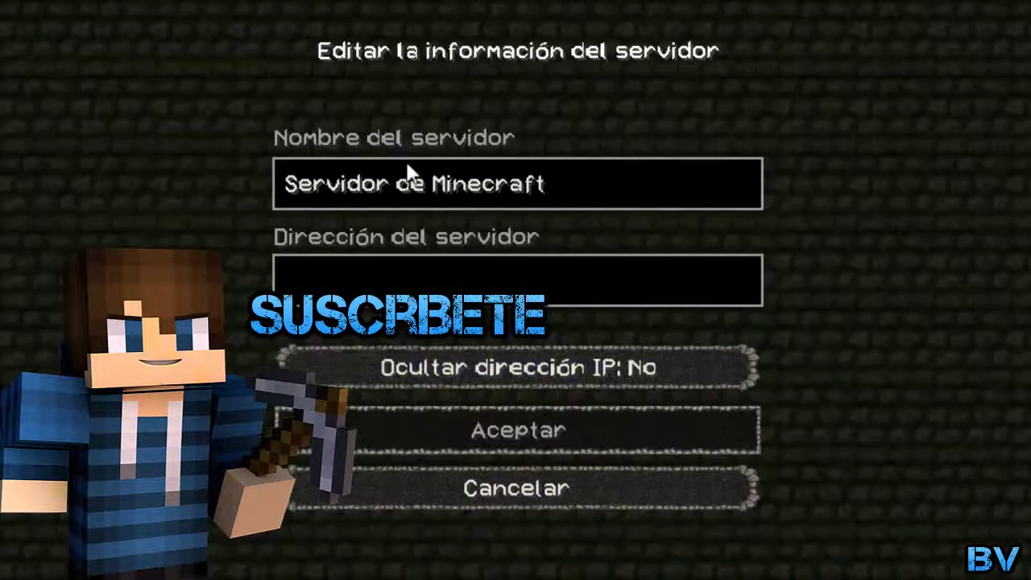
Save a server with address 25.14.101.7 and join it from the multiplayer list
{"action": "left_click", "coordinate": [399, 279]}
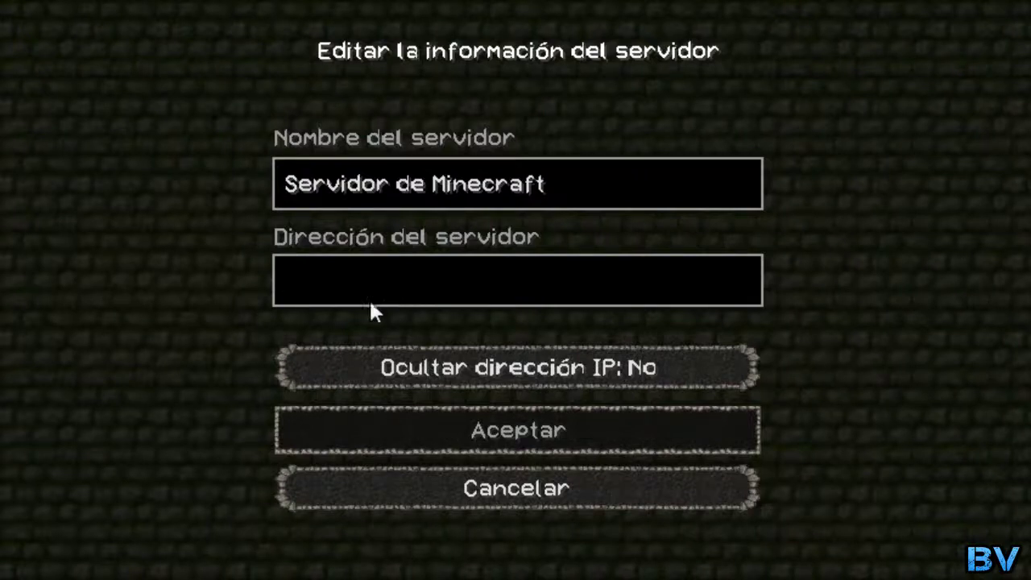
{"action": "type", "text": "v"}
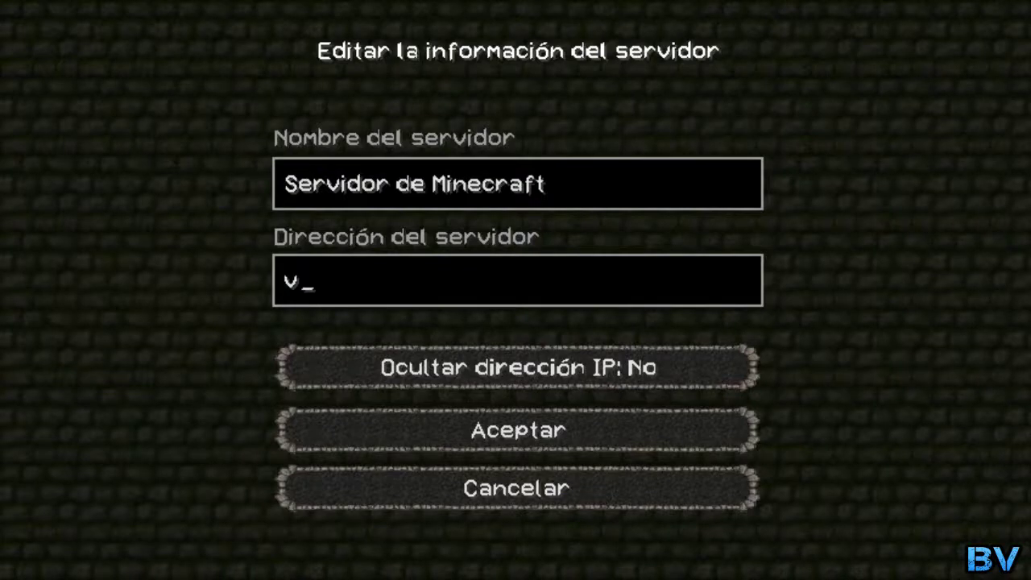
{"action": "key", "text": "BackSpace"}
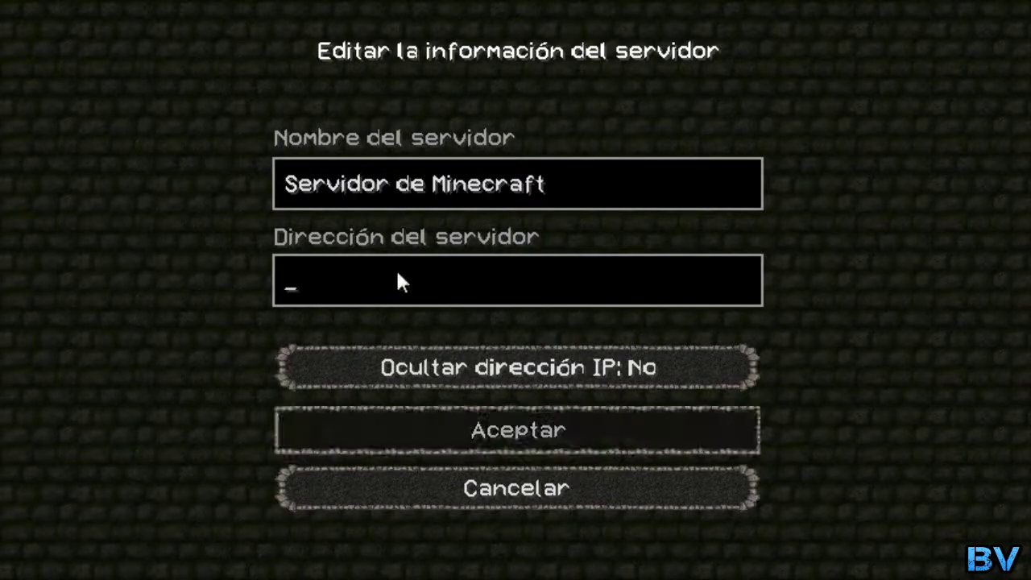
{"action": "type", "text": "25.14.101.7"}
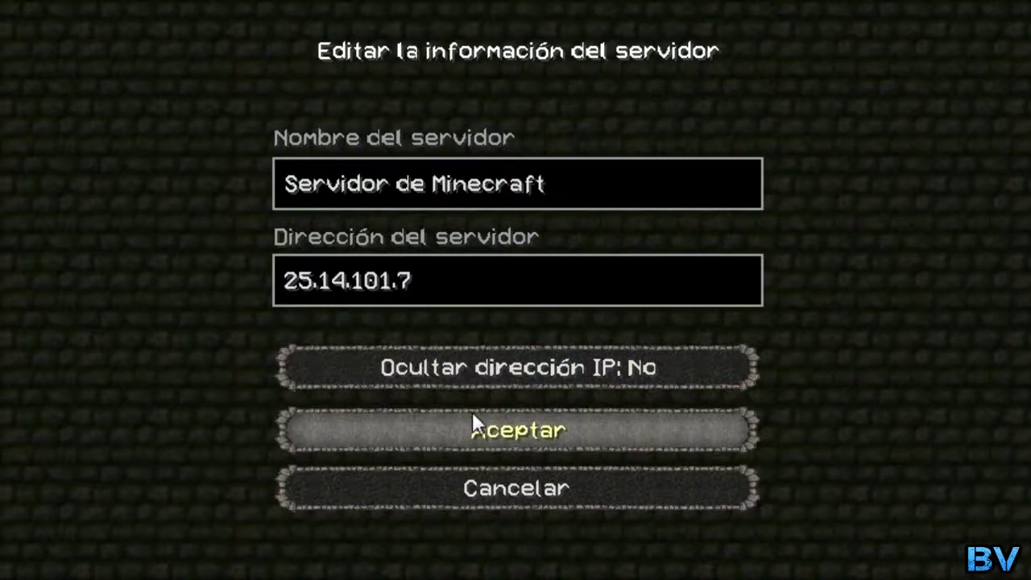
{"action": "left_click", "coordinate": [473, 415]}
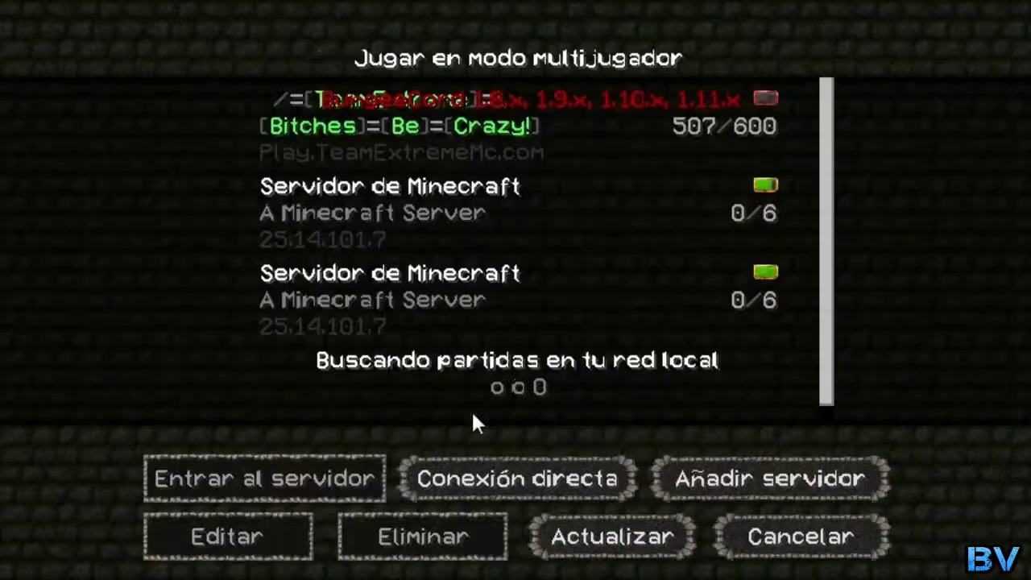
{"action": "left_click", "coordinate": [418, 305]}
{"action": "left_click", "coordinate": [288, 485]}
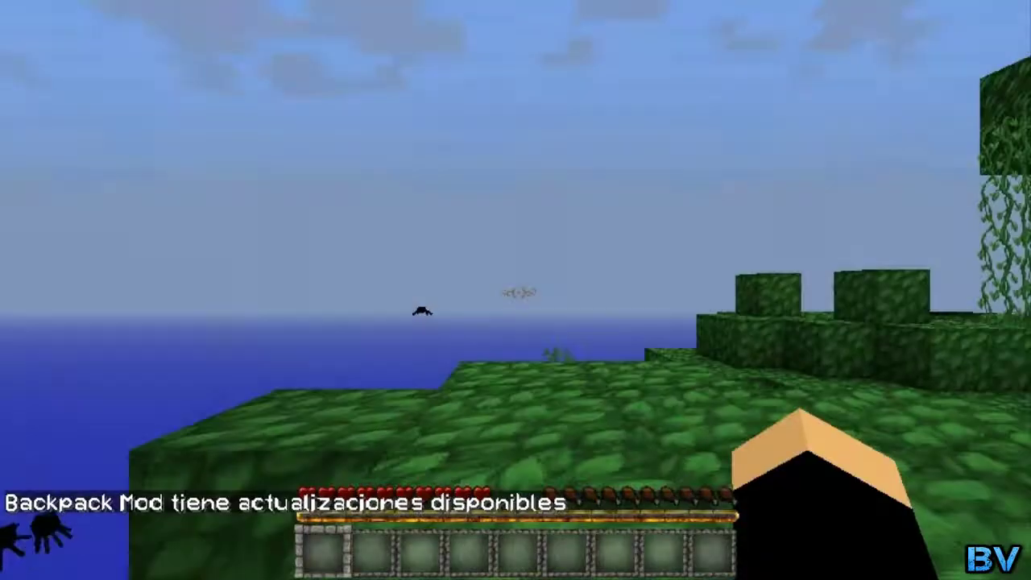
Cycle the camera perspectives back to first-person and show the online player list
{"action": "key", "text": "F5"}
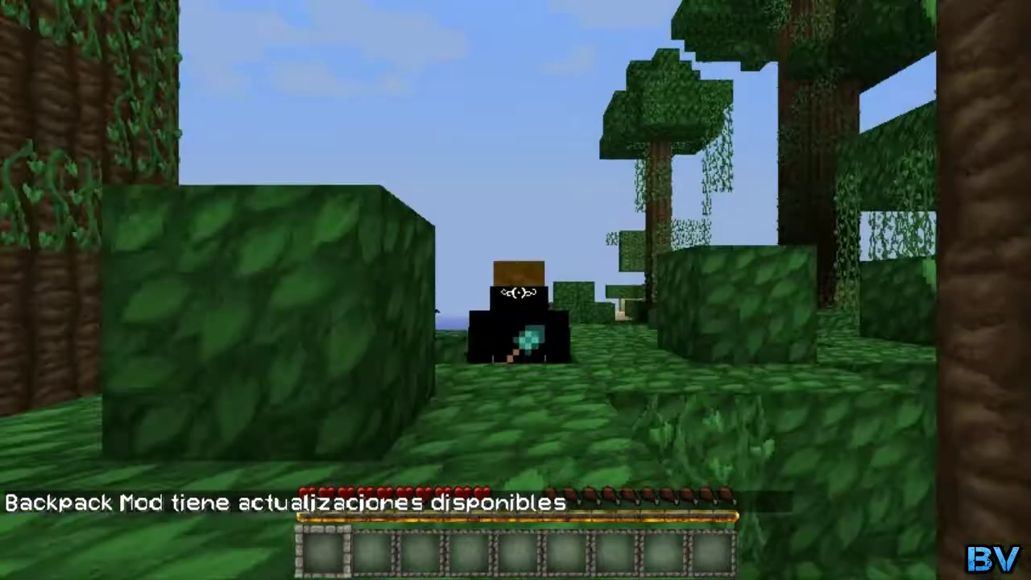
{"action": "key", "text": "F5"}
{"action": "key", "text": "F5"}
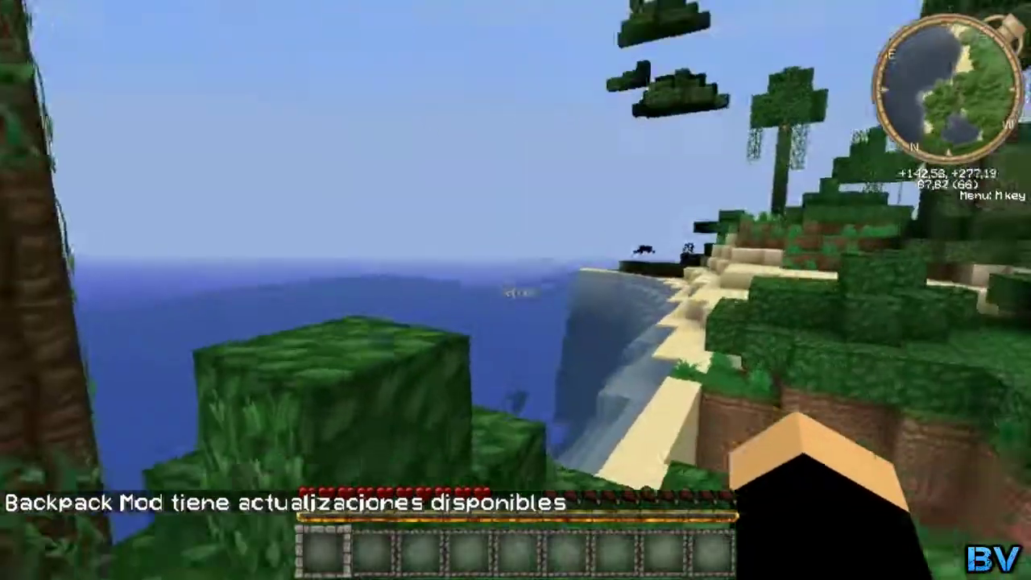
{"action": "key", "text": "Tab"}
Walk to the tree, climb over its leaves and drop back onto the beach
{"action": "key", "text": "w"}
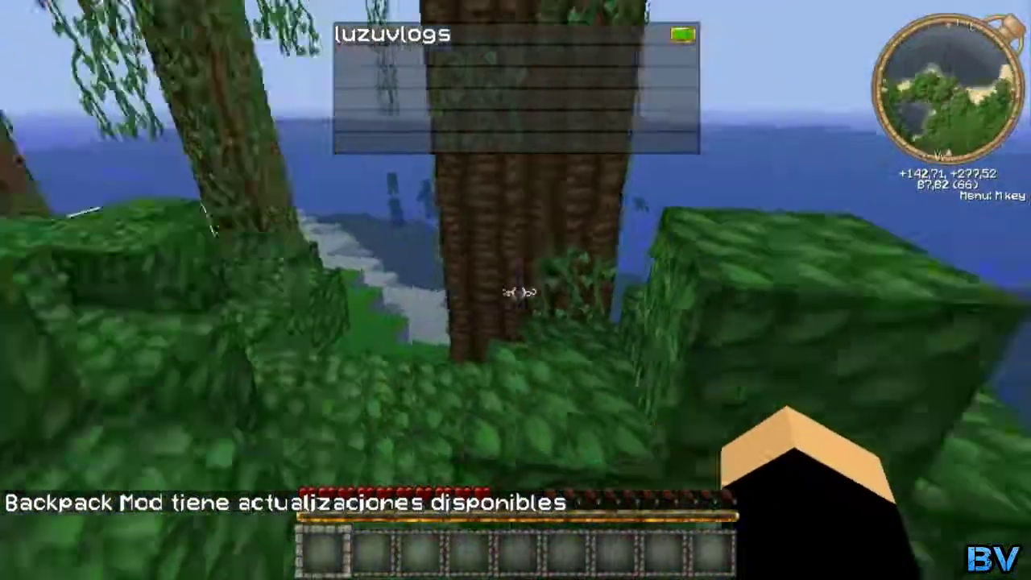
{"action": "key", "text": "w"}
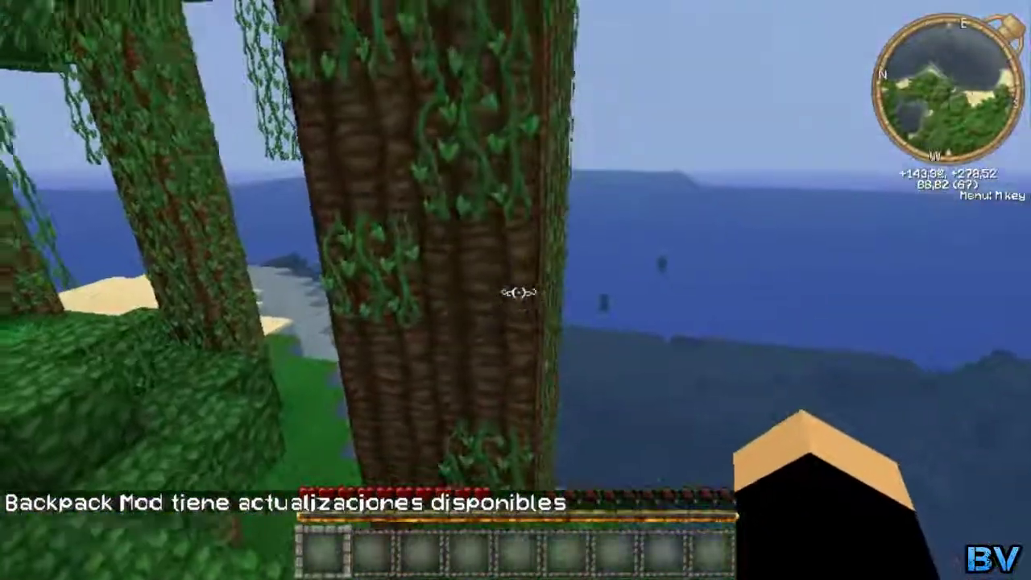
{"action": "key", "text": "w"}
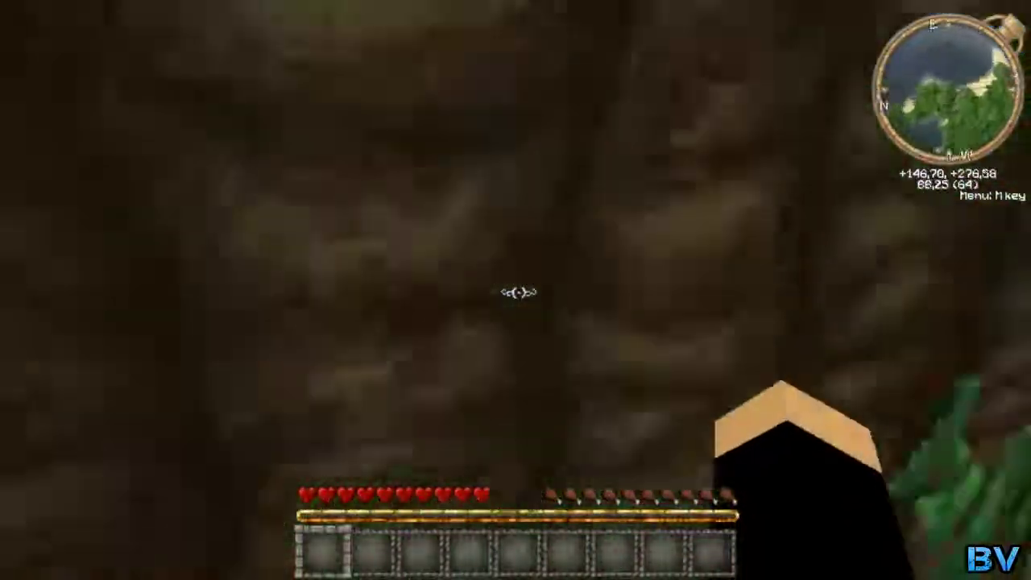
{"action": "key", "text": "w"}
{"action": "key", "text": "space"}
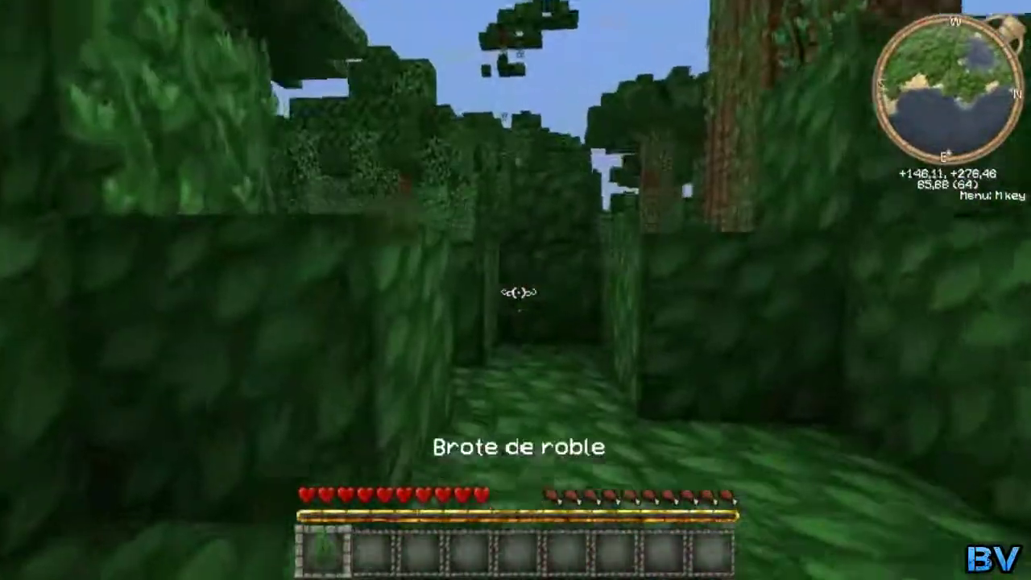
{"action": "key", "text": "w"}
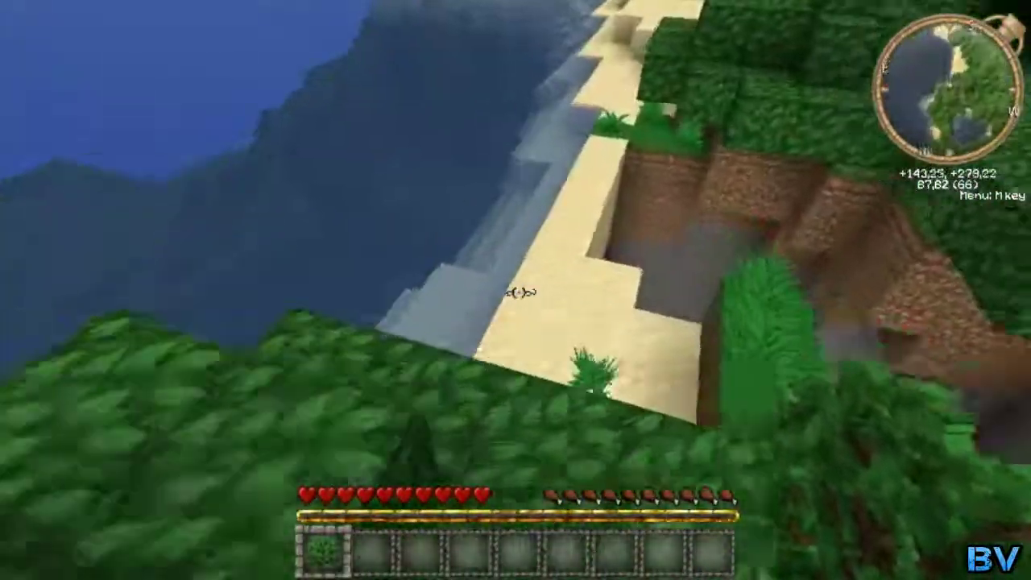
Open and close the inventory twice while walking along the beach
{"action": "key", "text": "e"}
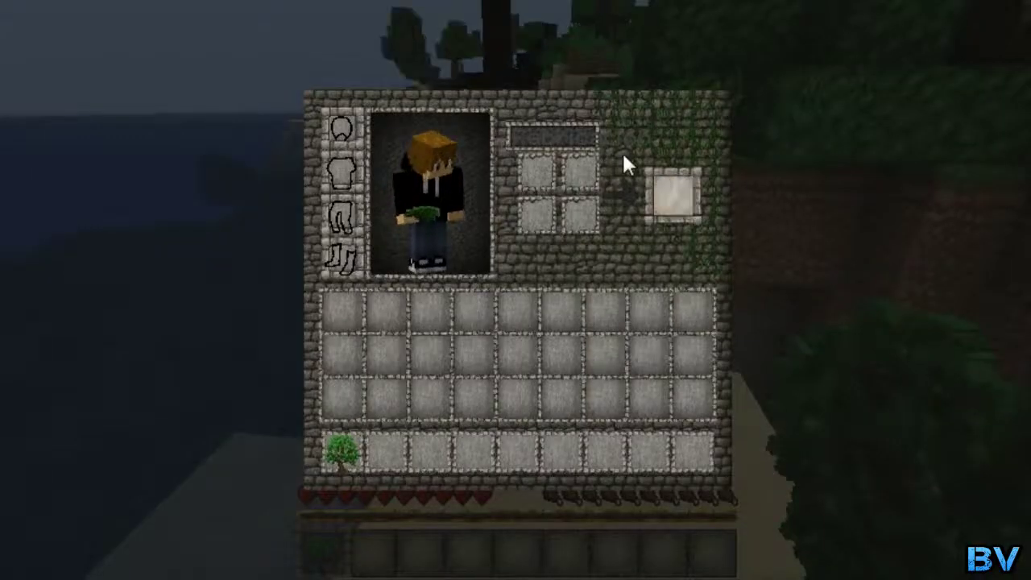
{"action": "key", "text": "e"}
{"action": "key", "text": "w"}
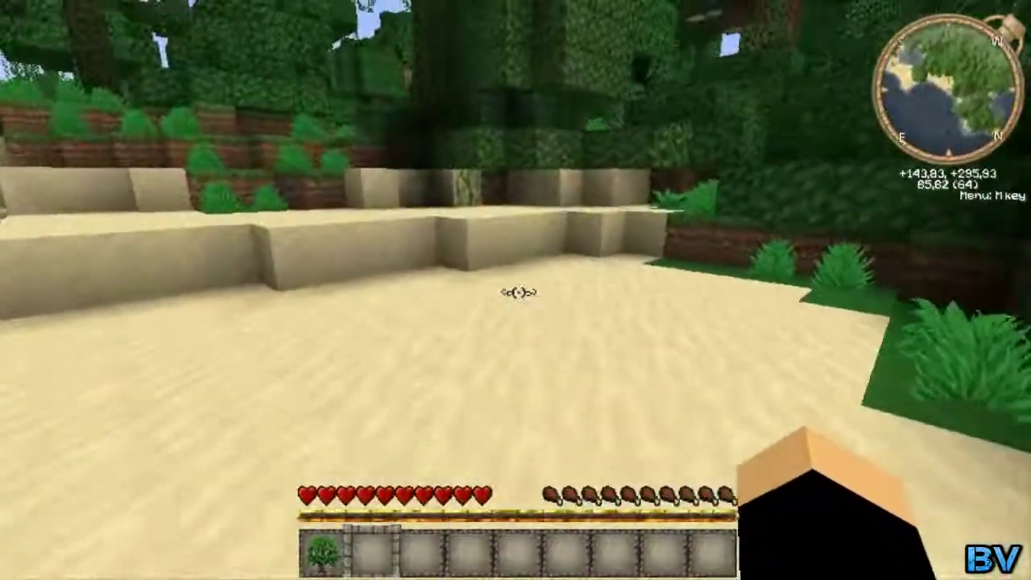
{"action": "key", "text": "e"}
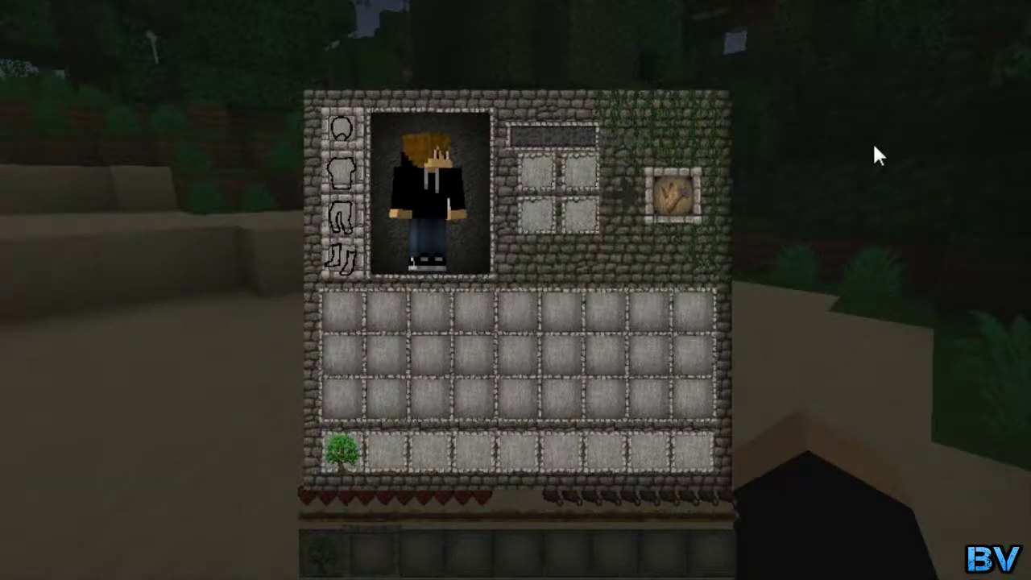
{"action": "key", "text": "e"}
Walk into the jungle, climb the leaves and punch a leaf block into the hotbar
{"action": "key", "text": "w"}
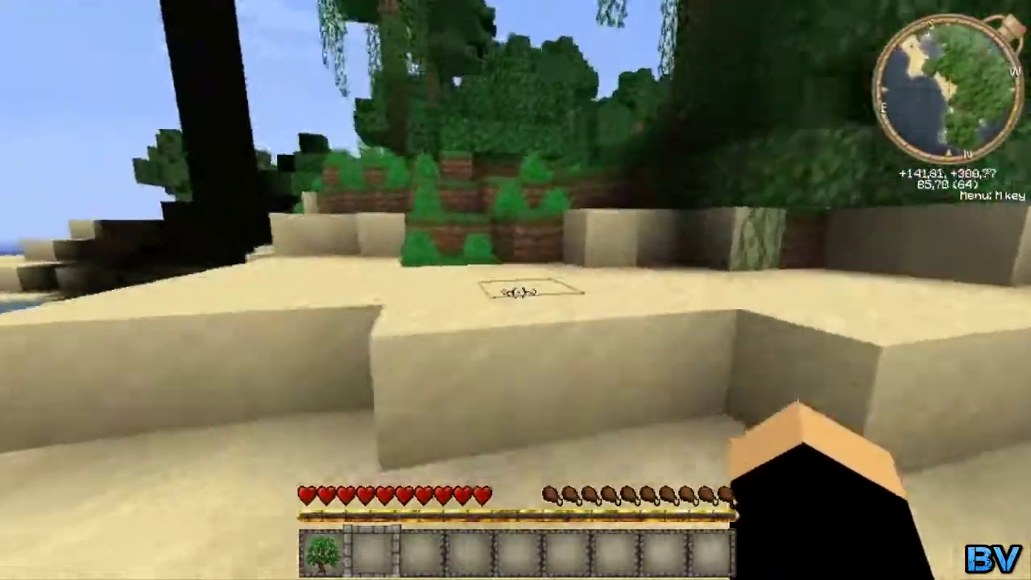
{"action": "key", "text": "w"}
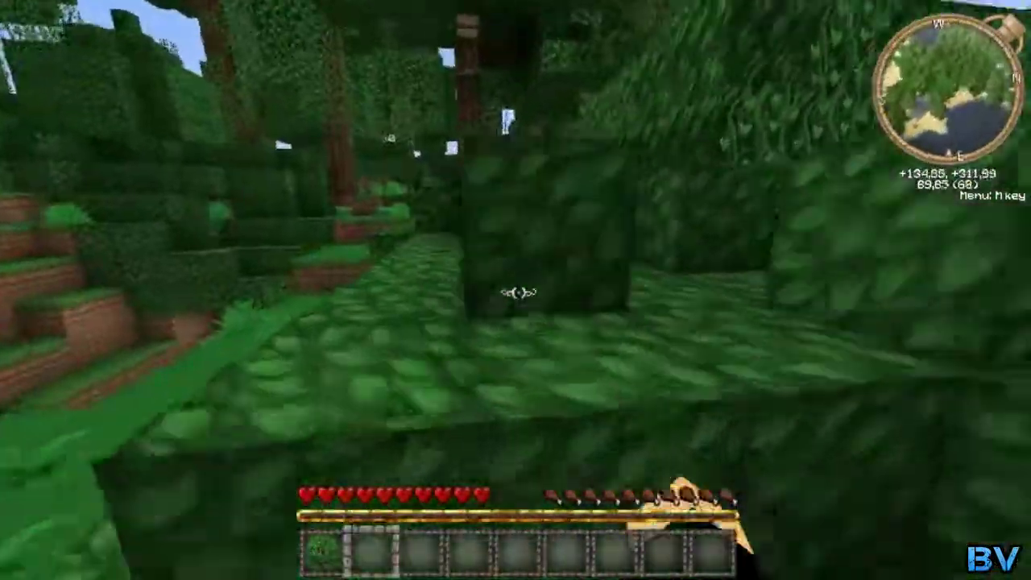
{"action": "key", "text": "w"}
{"action": "left_click", "coordinate": [518, 292]}
{"action": "key", "text": "space"}
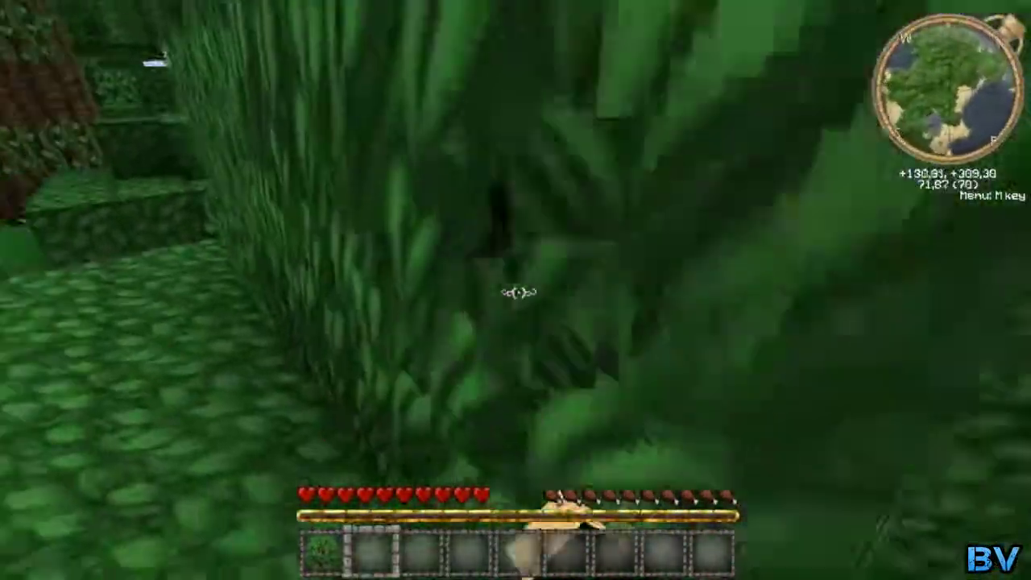
{"action": "left_click", "coordinate": [518, 292]}
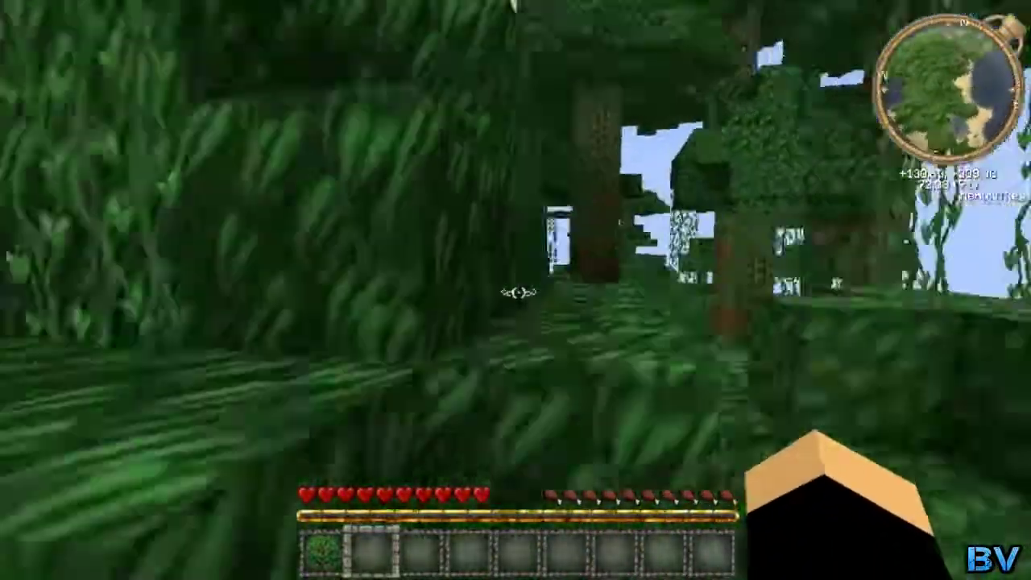